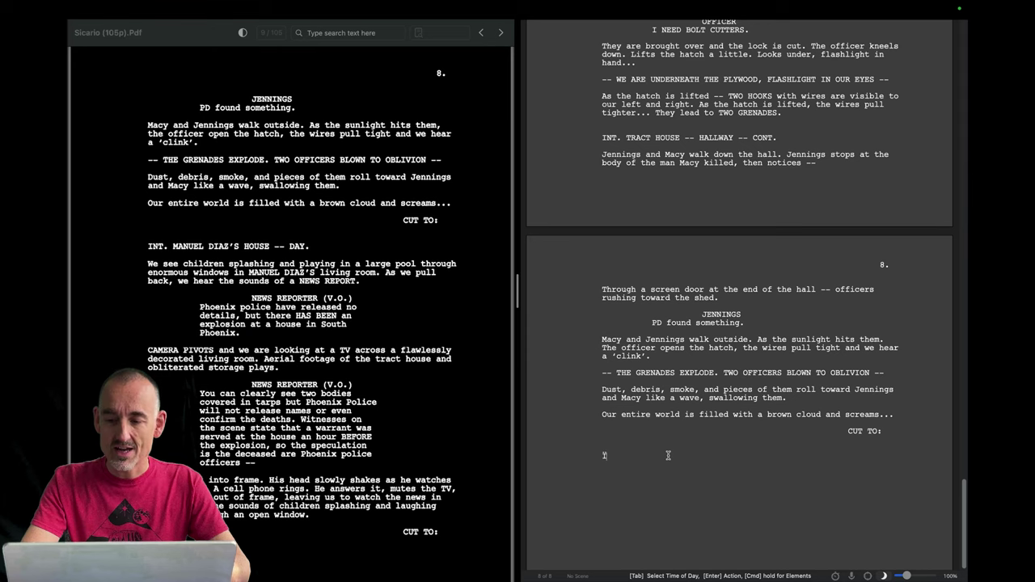
Add INT. MANUEL DIAZ'S HOUSE -- DAY with the pool-and-windows action and the approaching NEWS REPORT.
{"action": "type", "text": "INT. MANUEL DIAZ'S HOUSE -- DAY"}
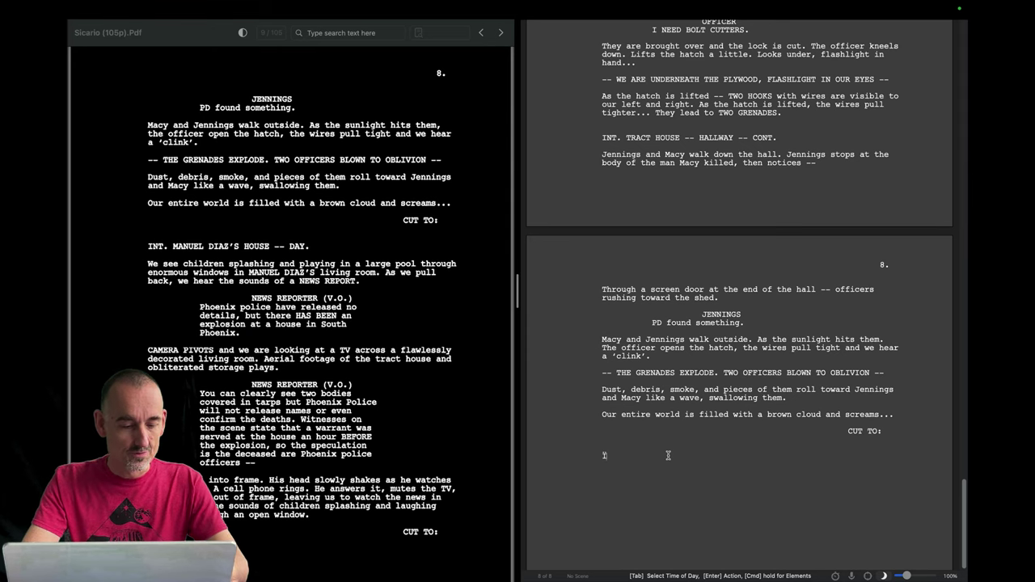
{"action": "key", "text": "Return"}
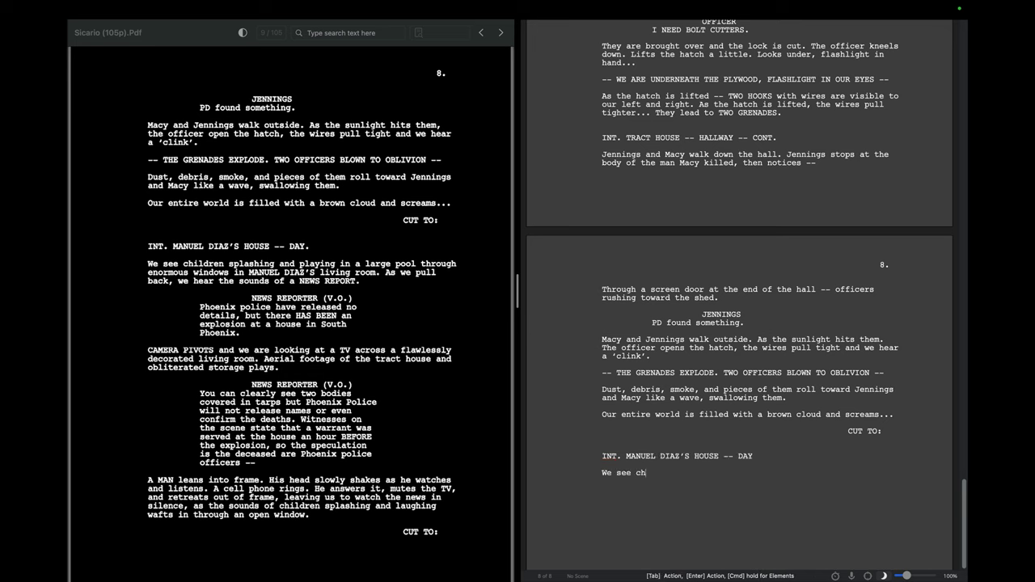
{"action": "type", "text": "We see children splashing and playing in a large pool through enormous windows in MANUEL DIZ"}
{"action": "key", "text": "BackSpace"}
{"action": "type", "text": "AZ'S li"}
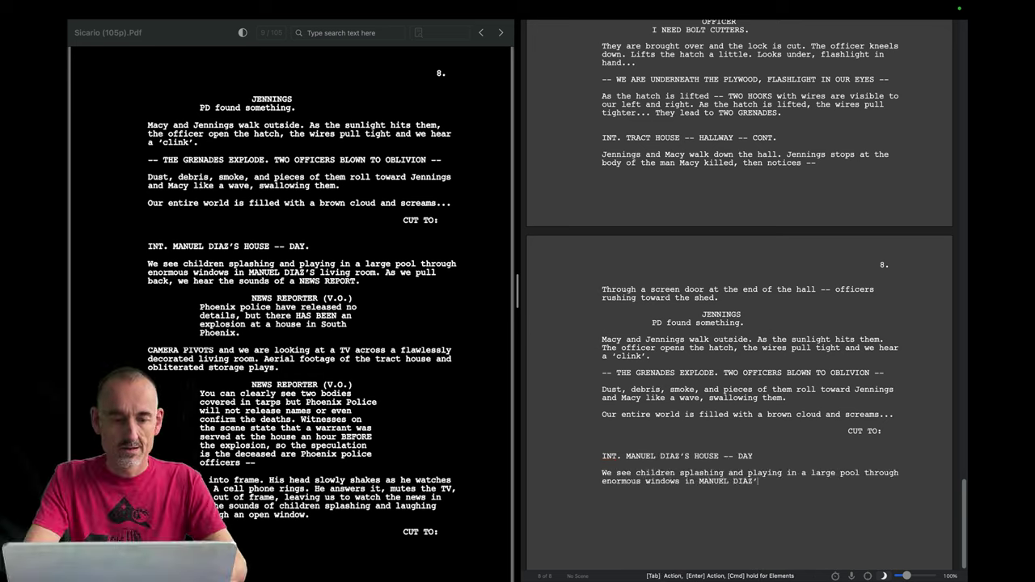
{"action": "type", "text": "ving"}
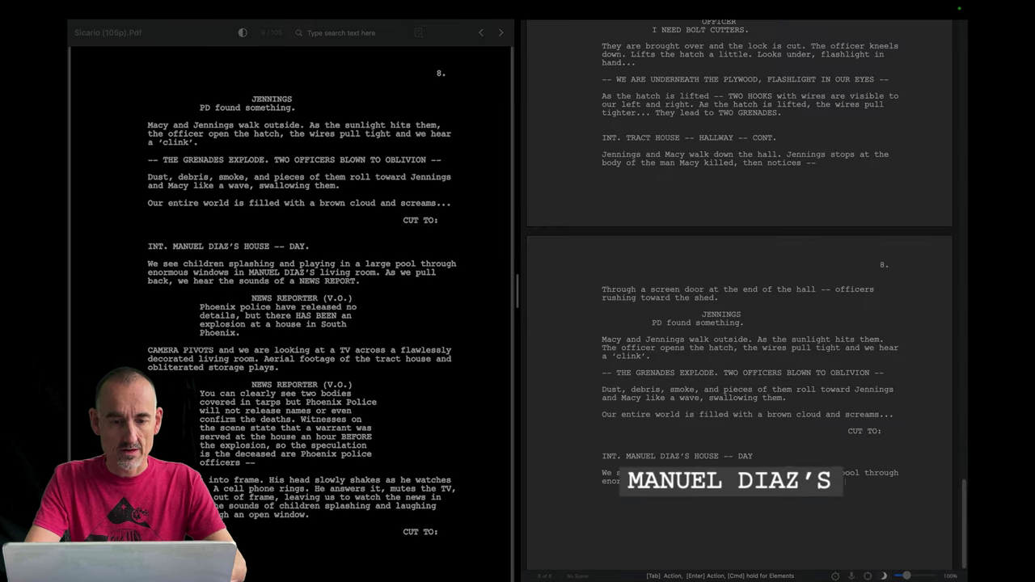
{"action": "type", "text": " room. As we pull"}
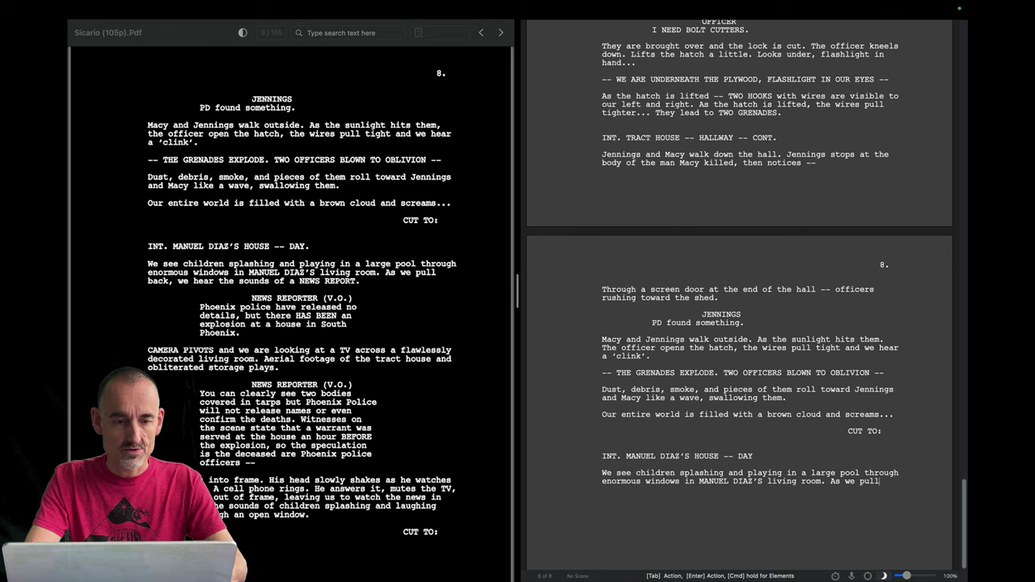
{"action": "type", "text": "back, we hear the sounds of a NEWS REPORT."}
Add the first NEWS REPORTER (V.O.) speech about the Phoenix explosion and the camera-pivots-to-TV action.
{"action": "key", "text": "Return"}
{"action": "type", "text": "NEWS REPORTER (V.O.)"}
{"action": "key", "text": "Return"}
{"action": "type", "text": "Phoenix p"}
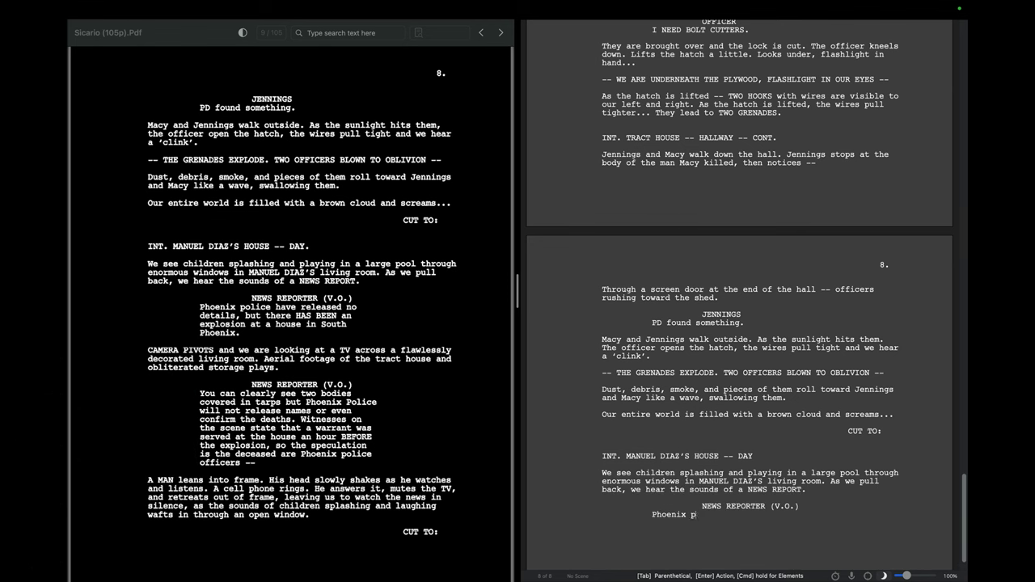
{"action": "type", "text": "olice have released no details, but there HAS BEEn an explosion at a house in South Phoenix."}
{"action": "key", "text": "Return"}
{"action": "type", "text": "c"}
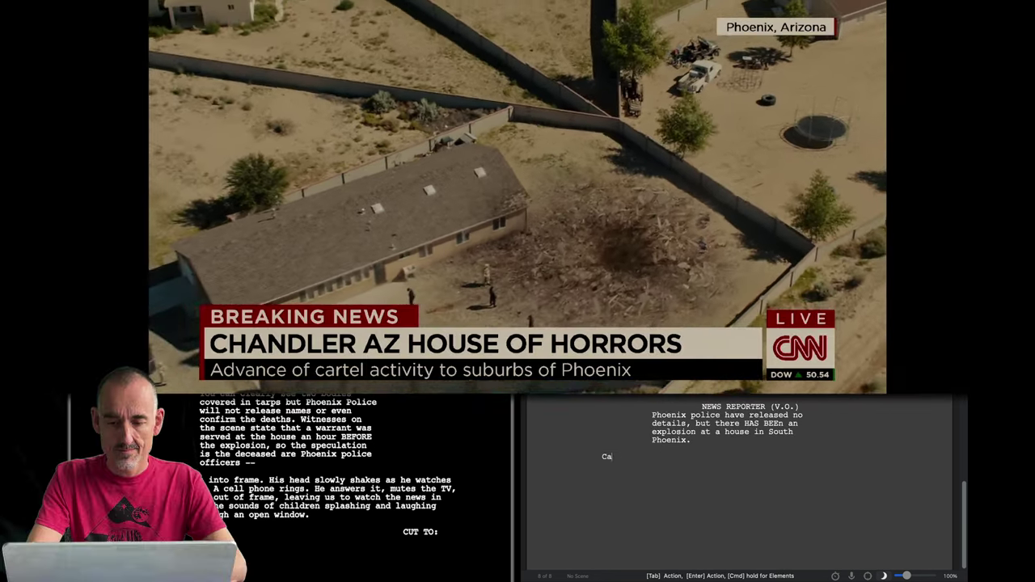
{"action": "type", "text": "amer"}
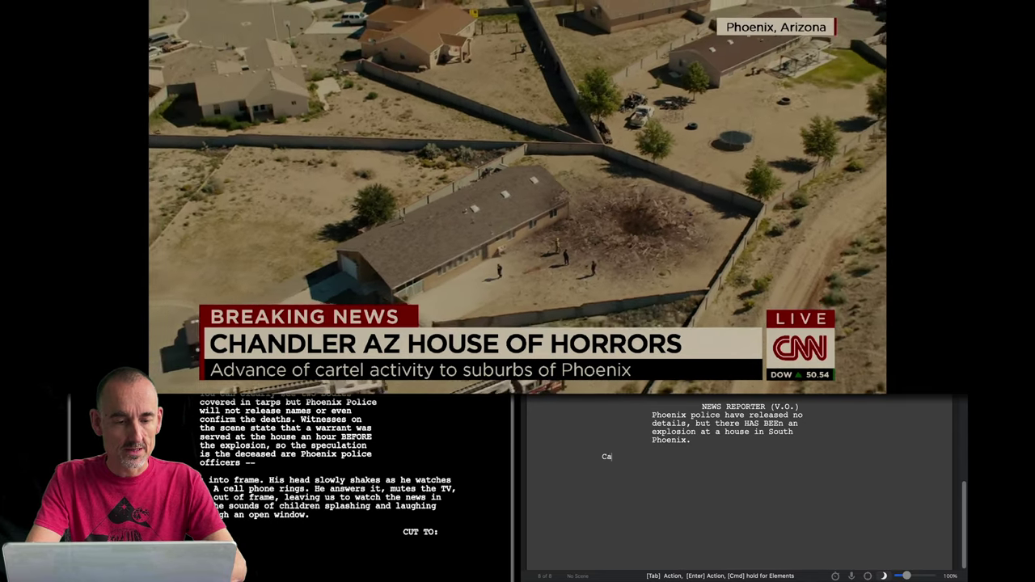
{"action": "key", "text": "BackSpace"}
{"action": "key", "text": "BackSpace"}
{"action": "key", "text": "BackSpace"}
{"action": "key", "text": "BackSpace"}
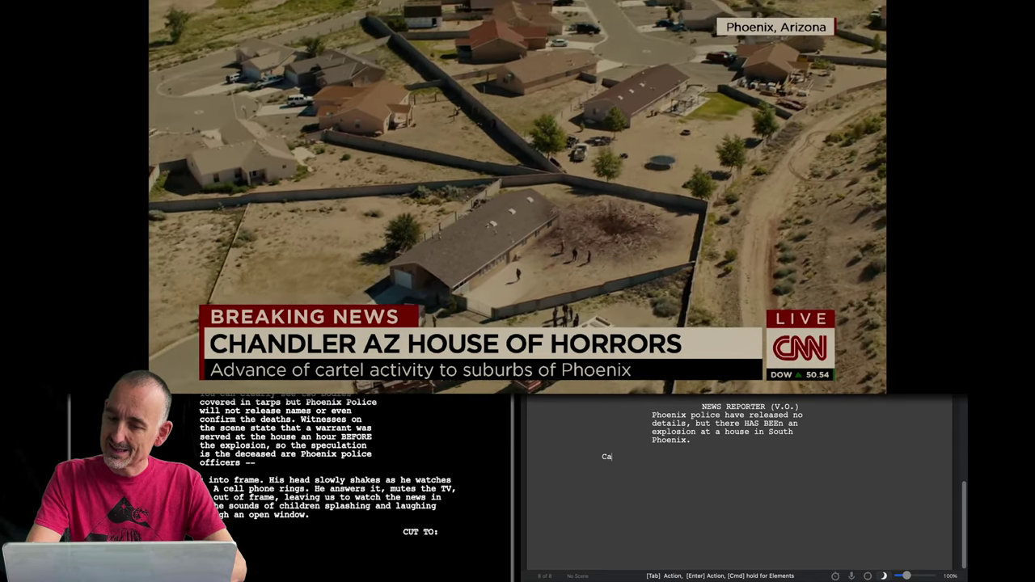
{"action": "type", "text": "amera"}
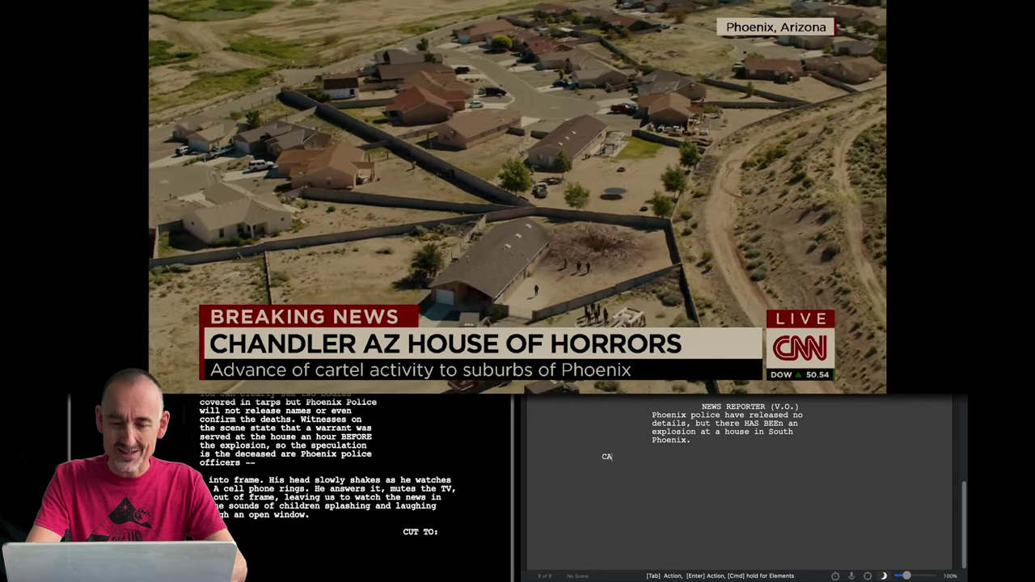
{"action": "type", "text": " PIVOTS"}
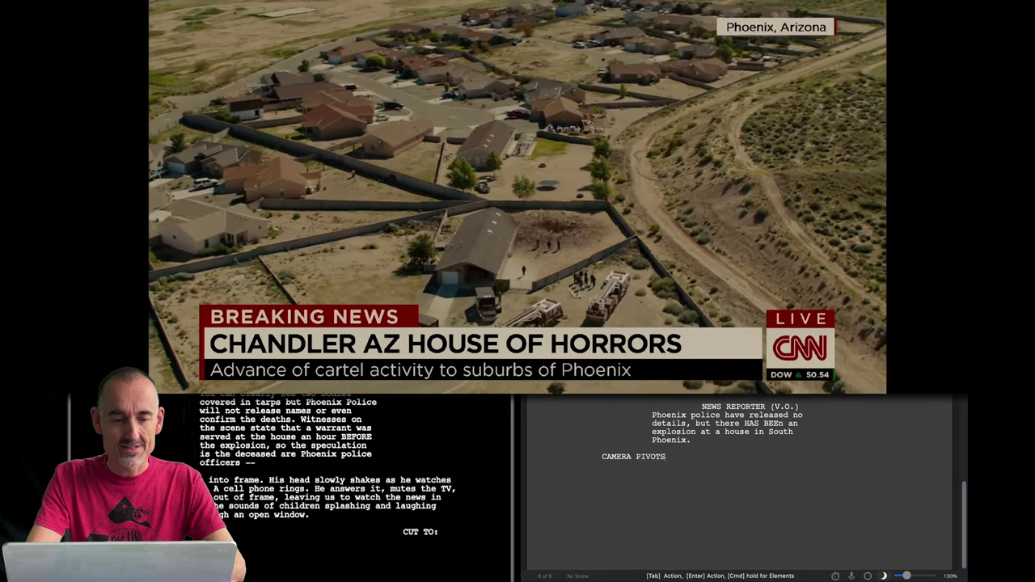
{"action": "type", "text": " and we are looking at a TV across a flawlessly decorated living room. Aerial footage of the tract house and obliterated storage plays."}
Add the second NEWS REPORTER (V.O.) speech about two bodies covered in tarps.
{"action": "key", "text": "Return"}
{"action": "type", "text": "NEWS REPORTER (V.O.)"}
{"action": "key", "text": "Return"}
{"action": "type", "text": "You can c"}
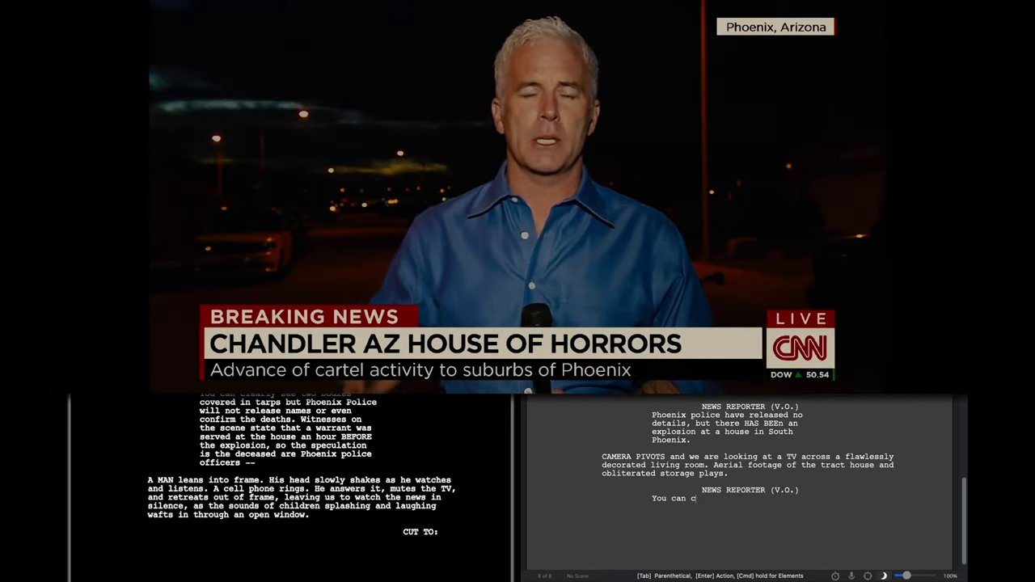
{"action": "type", "text": "learly see two bodies covered in tarps but Phoenix Police will not release names or even confirm the deaths. Witnesses on the scene state that a warrant was served at the house an hour BEFORE the explosion, so the speculation is the deceased are Phoenix police officers --"}
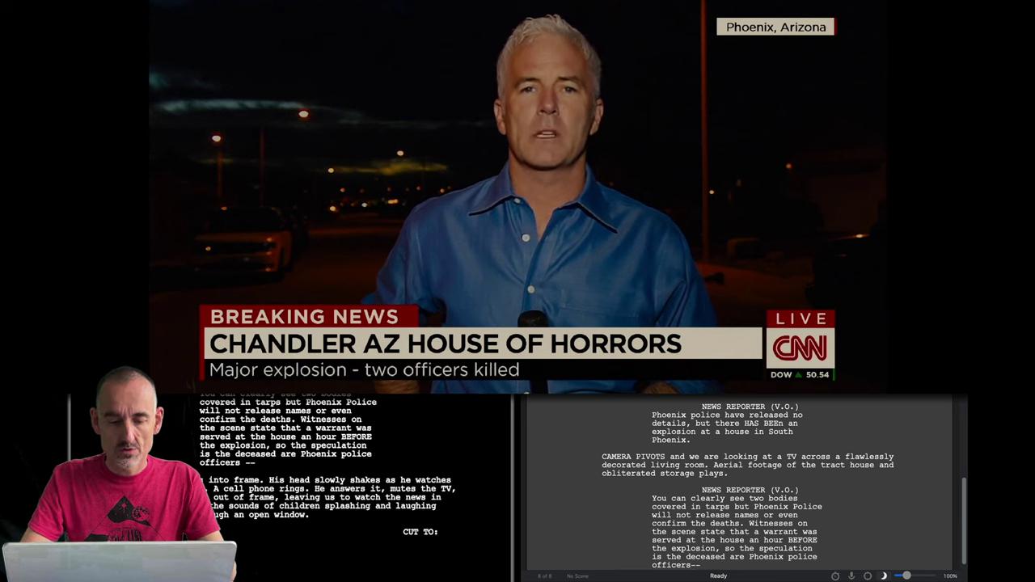
{"action": "key", "text": "BackSpace"}
Add the action where A MAN shakes his head and a cell phone rings, then start a transition.
{"action": "key", "text": "Return"}
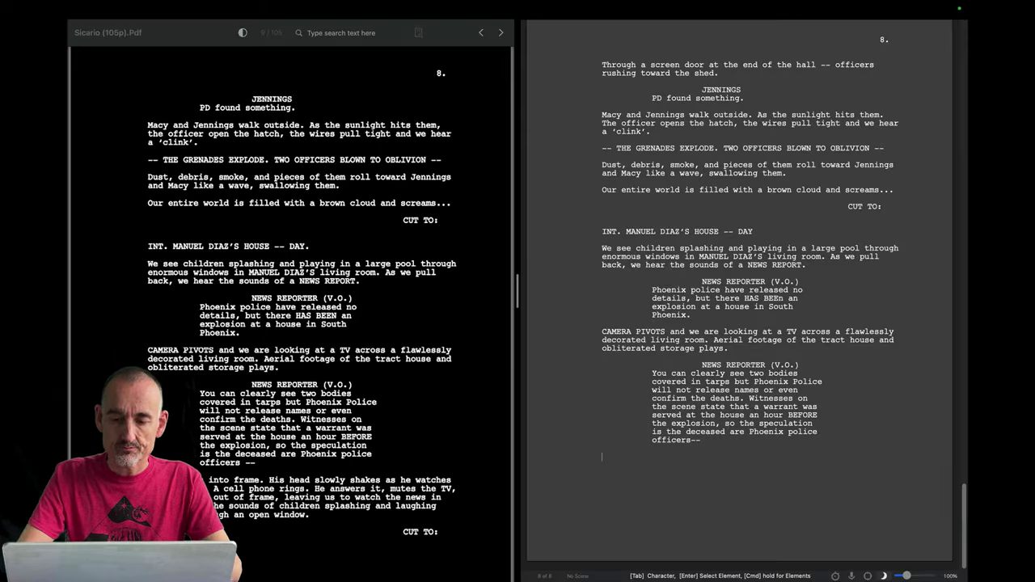
{"action": "type", "text": "A MAN leans into frame. His head slowly shakes as he watches and listens. A cell phone rings. He answers it, mutes the TV, and retreats"}
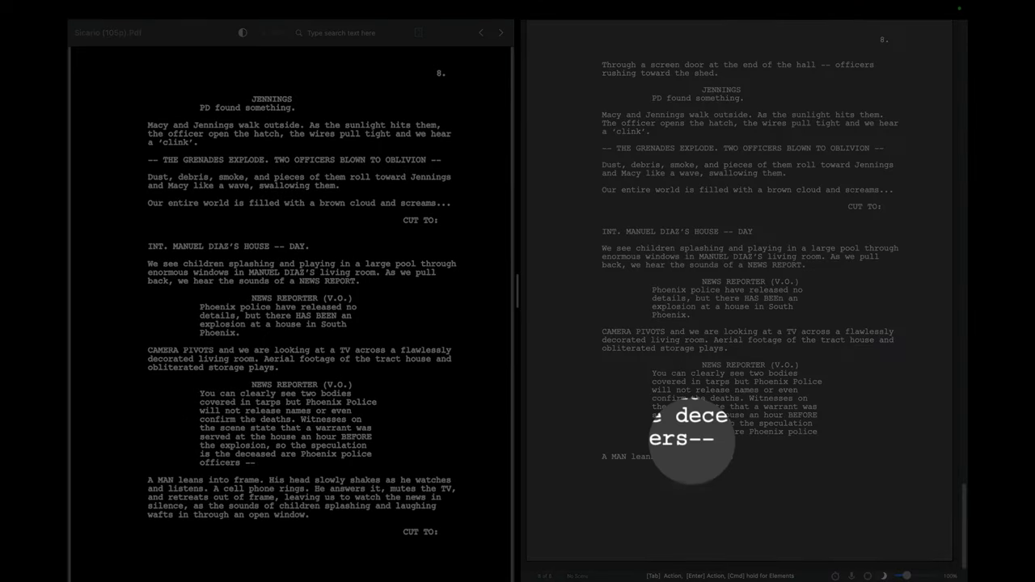
{"action": "type", "text": " out of frame, leaving us to watch the news in silence, as the sounds of children splashing and laughing wafts in through an open window."}
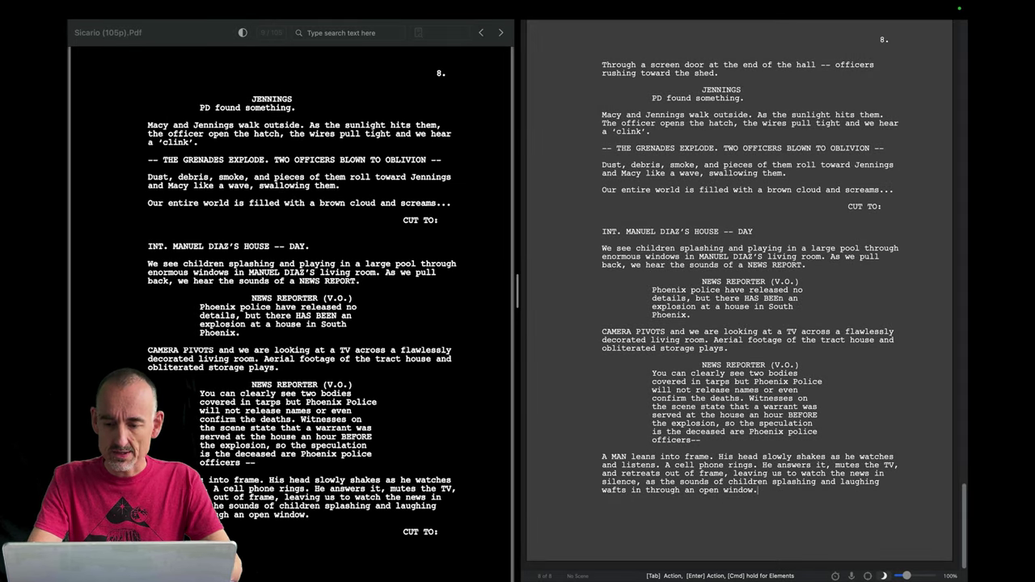
{"action": "key", "text": "Return"}
{"action": "key", "text": "Return"}
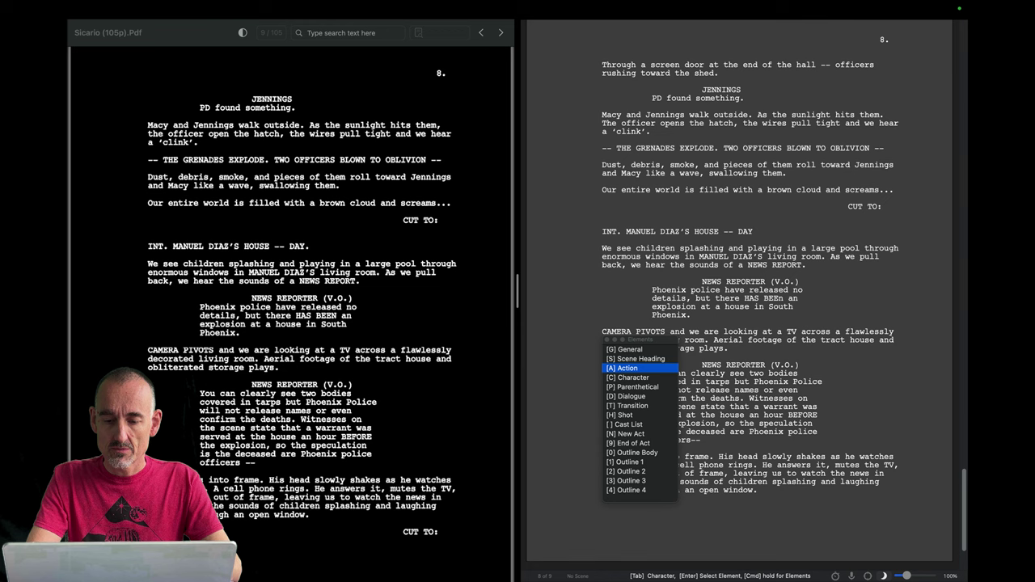
{"action": "key", "text": "super+t"}
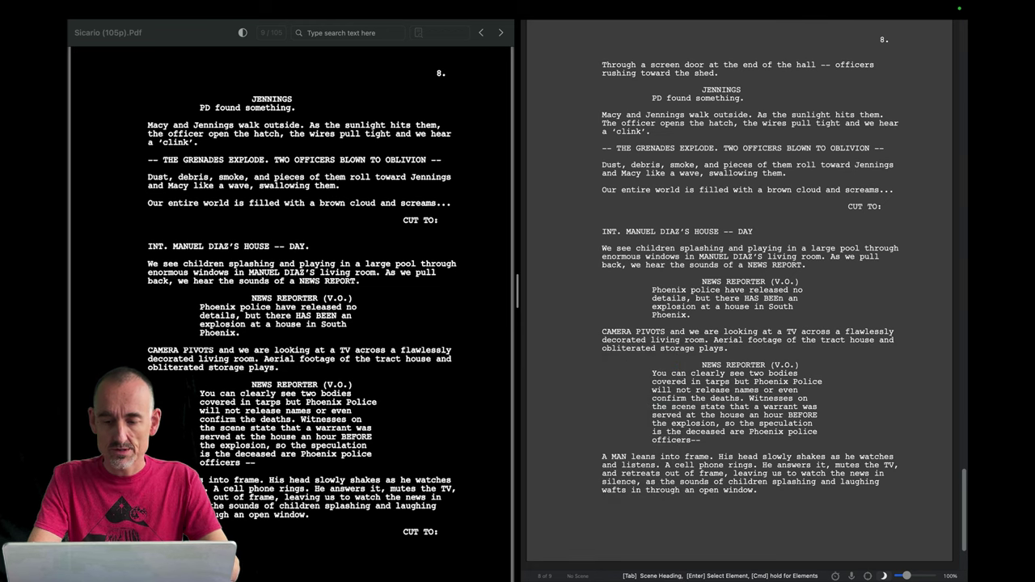
Finish CUT TO: and add INT. MACY'S APARTMENT -- BATHROOM -- NIGHT with its two shower paragraphs.
{"action": "type", "text": "CUT TO:"}
{"action": "key", "text": "Return"}
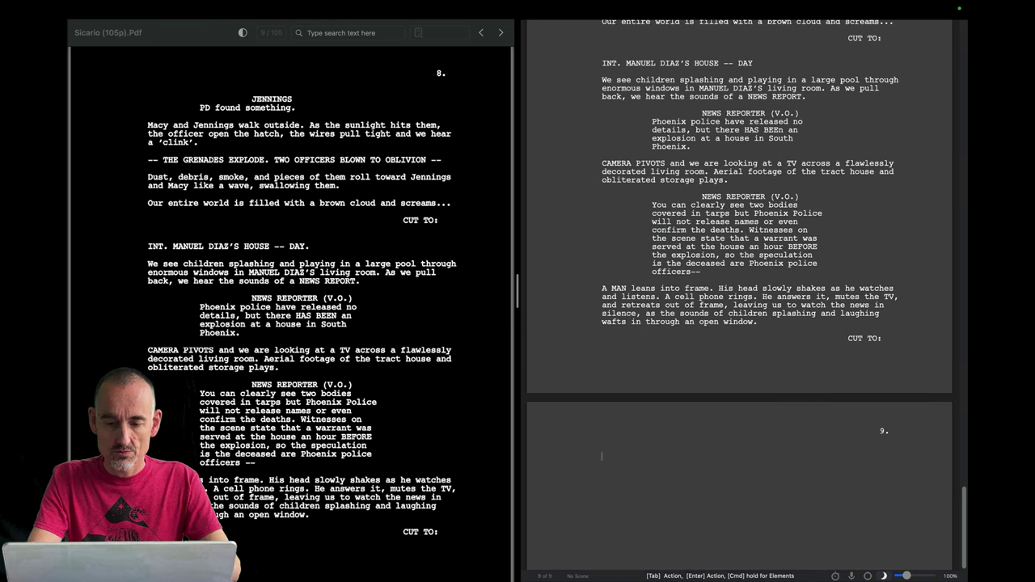
{"action": "scroll", "coordinate": [385, 431], "scroll_direction": "down", "scroll_amount": 5}
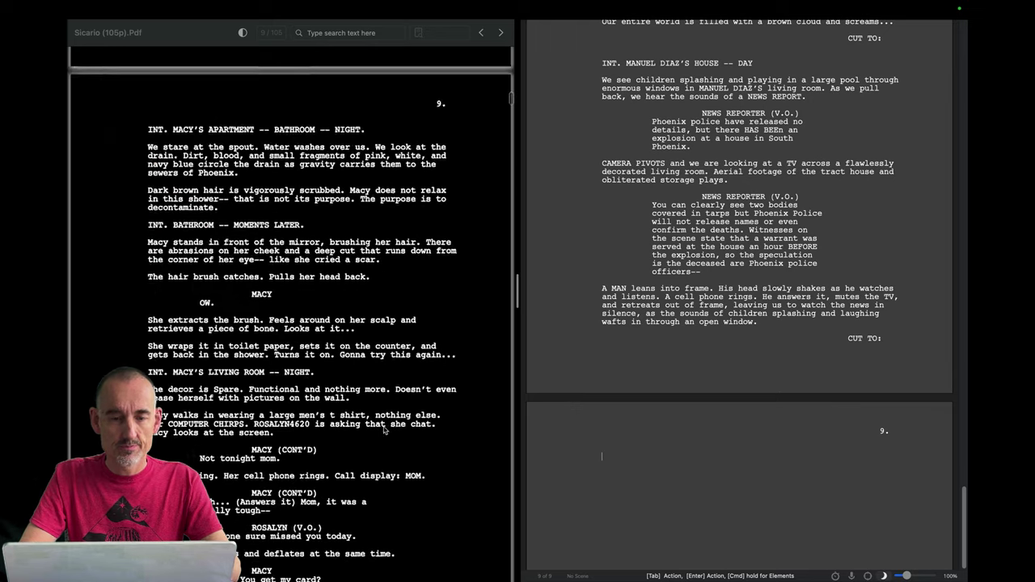
{"action": "type", "text": "INT. MACY'S APARTMENT -- BATHROOM -- NIGHT"}
{"action": "key", "text": "Return"}
{"action": "type", "text": "We stare at the spout. Water washes over us. We look at the drain. Dirt, blood, and small fragments of pink, white, and navy blue circle the drain as gravity carries them to the sewers of Phoenix."}
{"action": "key", "text": "Return"}
{"action": "type", "text": "Dark brown hair is vigorously scrubbed. Macy does not relax in this shower-- that is not its purpose. The purpose is to decontaminate."}
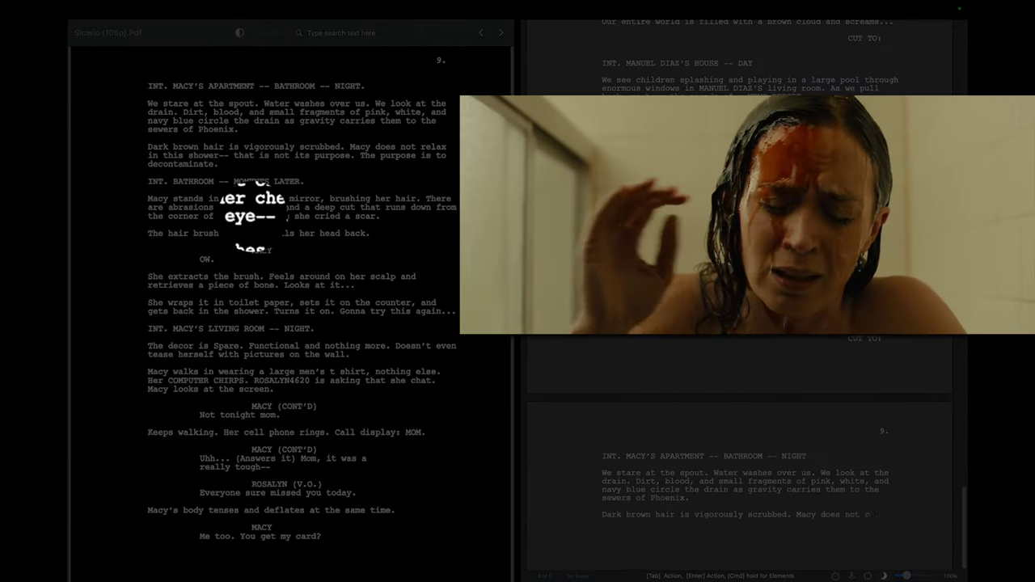
Add INT. BATHROOM -- MOMENTS LATER with Macy brushing her hair and the brush catching.
{"action": "key", "text": "Return"}
{"action": "type", "text": "INT. BATHROOM -- MOMENTS LATER"}
{"action": "key", "text": "Return"}
{"action": "type", "text": "Macy stands in front of the mirror, brushing her hair.. There are abrasions on her cheek and a deep cut that runs down from the corner of here eye"}
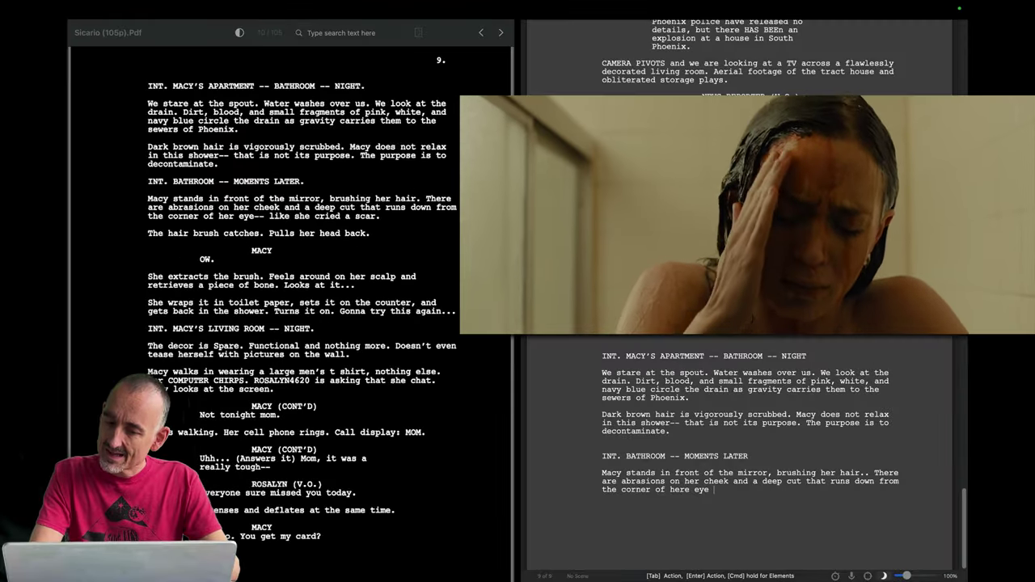
{"action": "type", "text": " -- like she"}
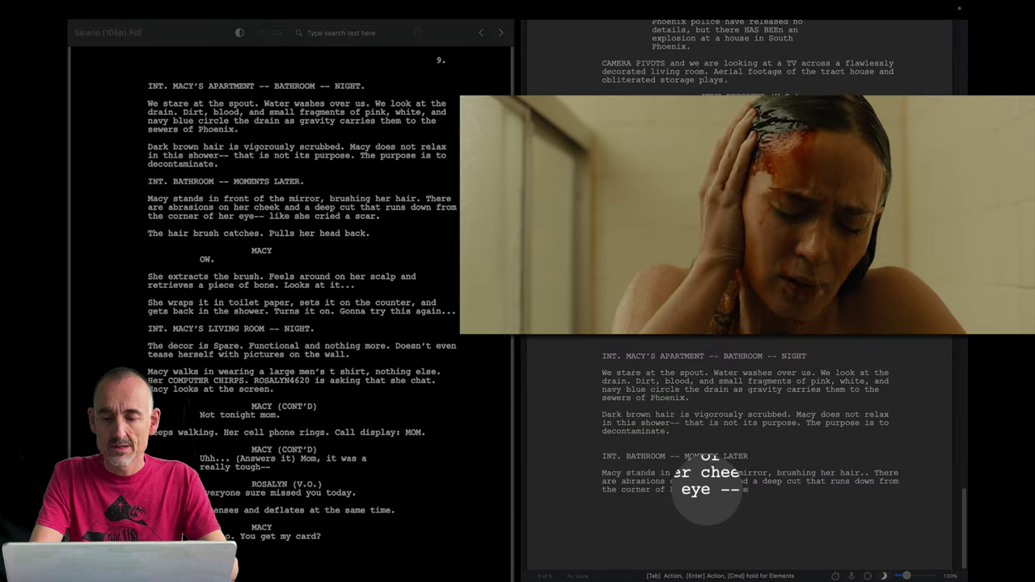
{"action": "type", "text": " cried a sxc"}
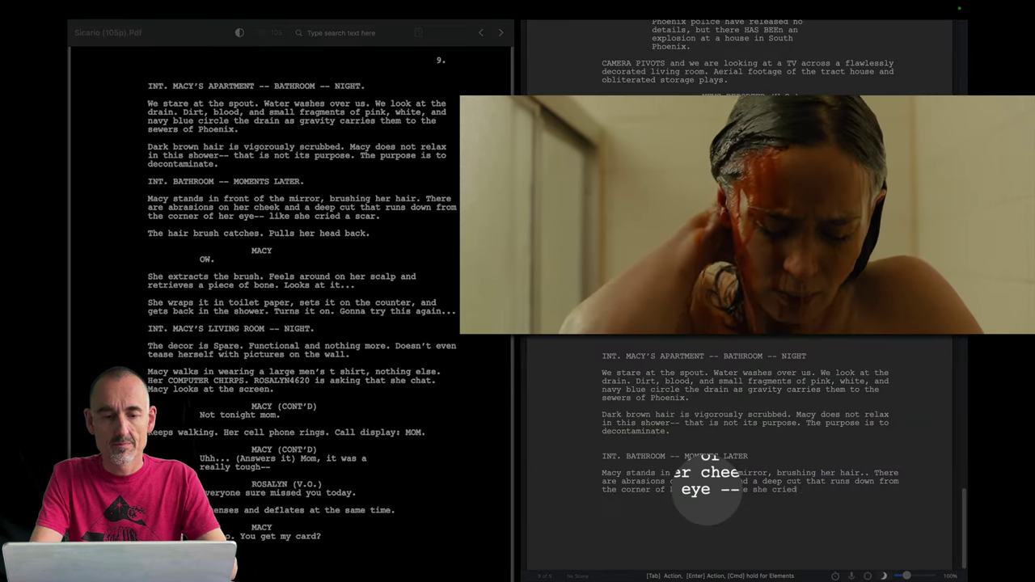
{"action": "key", "text": "BackSpace"}
{"action": "key", "text": "BackSpace"}
{"action": "type", "text": "car."}
{"action": "key", "text": "Return"}
{"action": "type", "text": "The hair brush catches. Pulls her head back."}
Add Macy's 'OW.' line and the action of wrapping the bone fragment in toilet paper.
{"action": "key", "text": "Return"}
{"action": "type", "text": "MACY"}
{"action": "key", "text": "Return"}
{"action": "type", "text": "OW. She extracts the brush. Feels around on her scalp and retrieves a"}
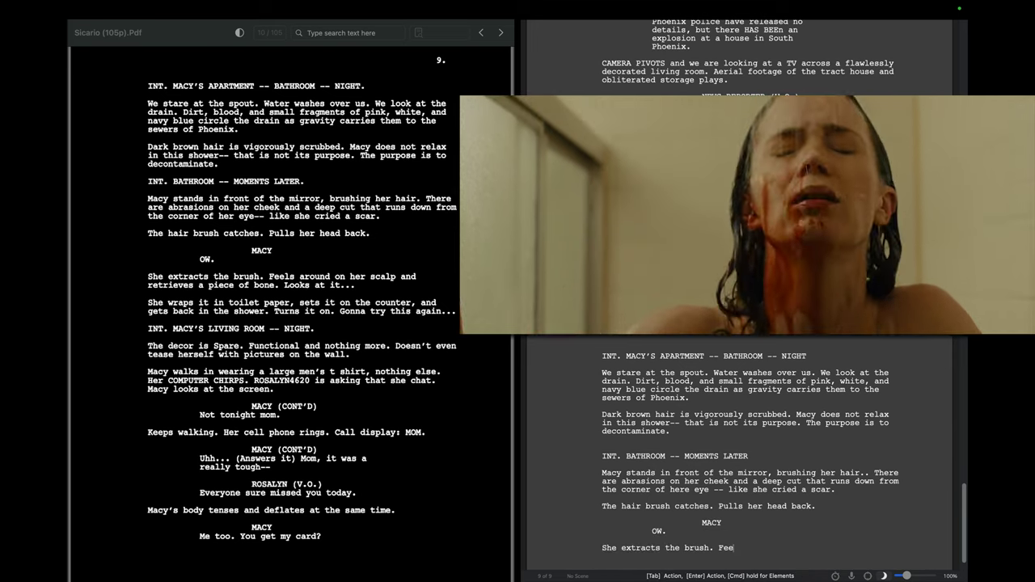
{"action": "type", "text": " piece of bone. Looks at it..."}
{"action": "key", "text": "Return"}
{"action": "type", "text": "She wraps it in toilet paper, sets it on the"}
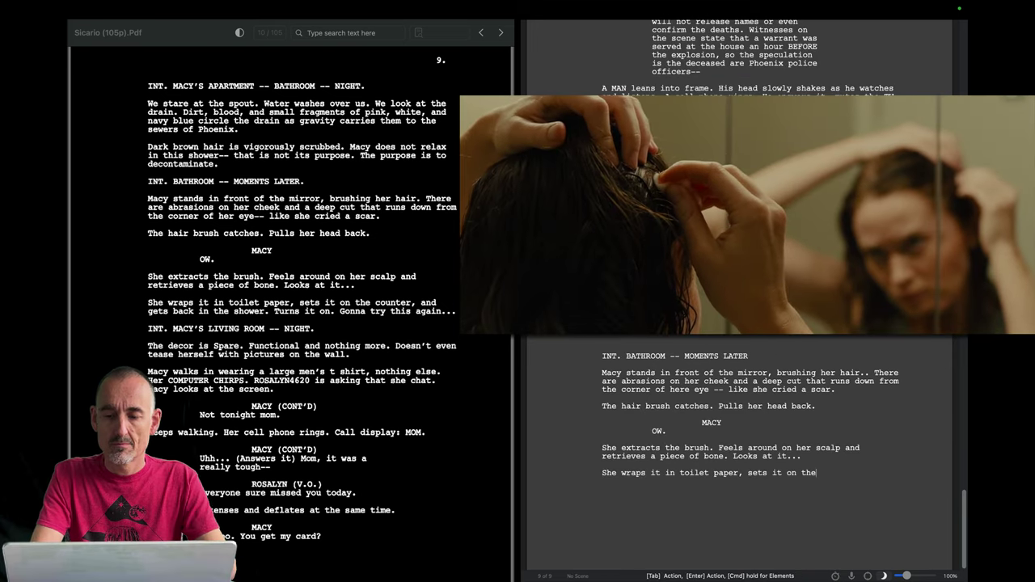
{"action": "type", "text": " counter, an"}
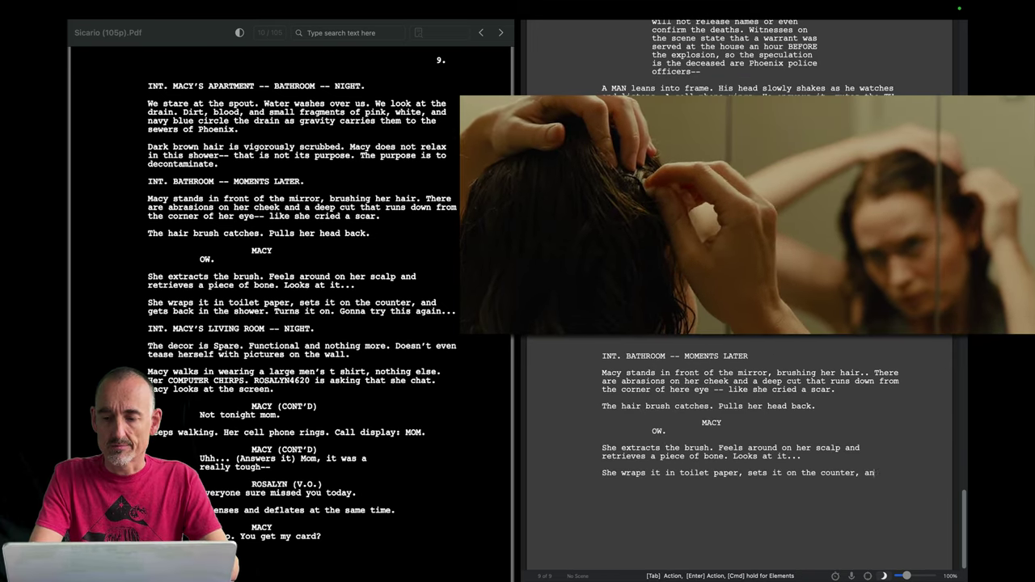
{"action": "type", "text": "d get"}
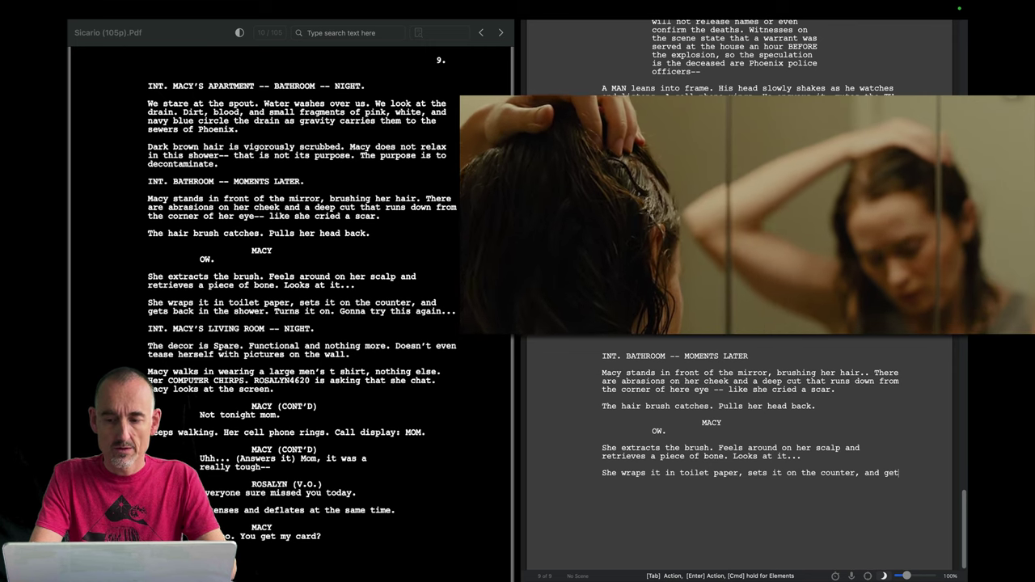
{"action": "type", "text": "s back"}
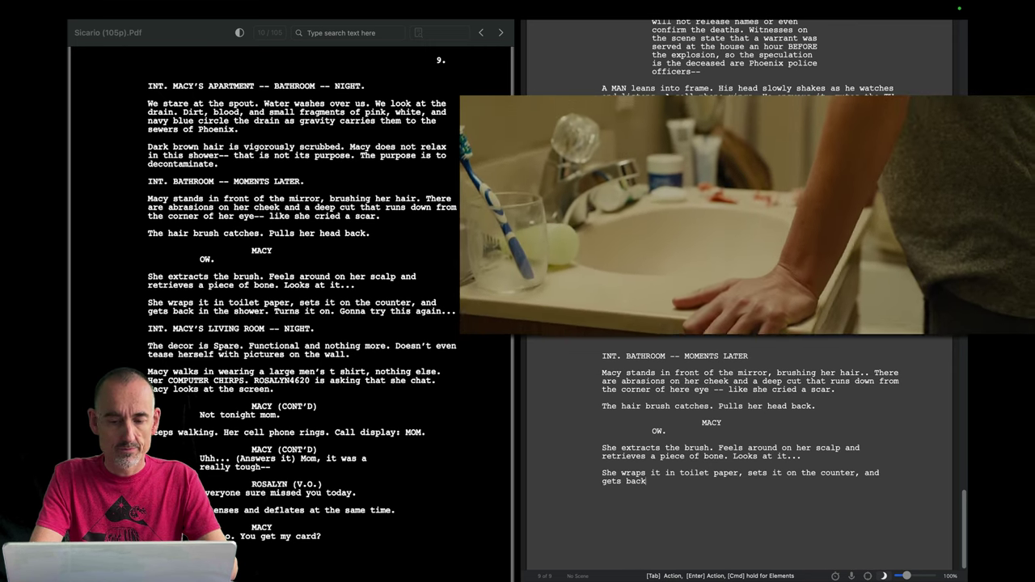
{"action": "type", "text": " in the showe"}
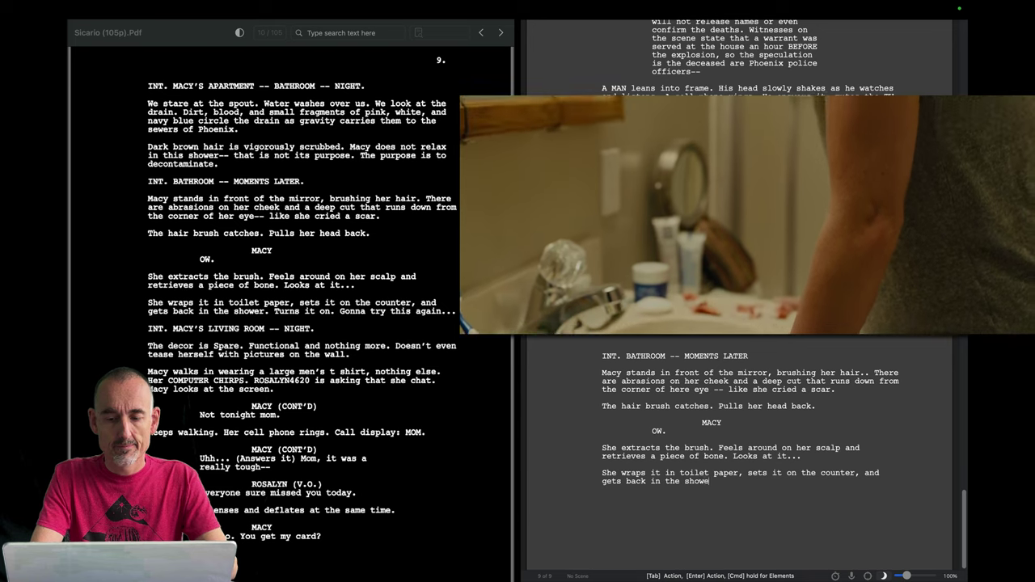
{"action": "type", "text": "r. Turns it"}
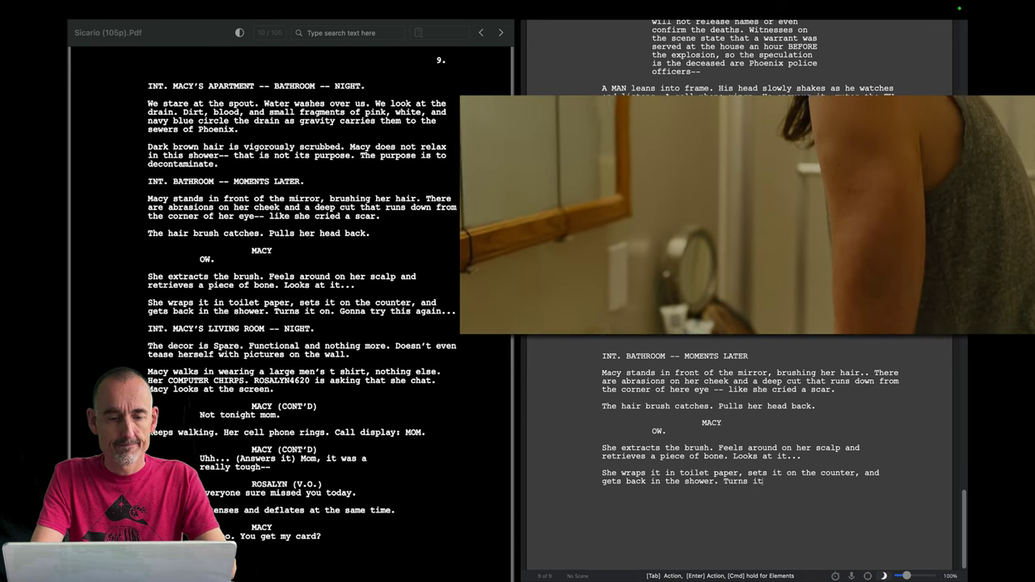
{"action": "type", "text": " on. Gonna try this again..."}
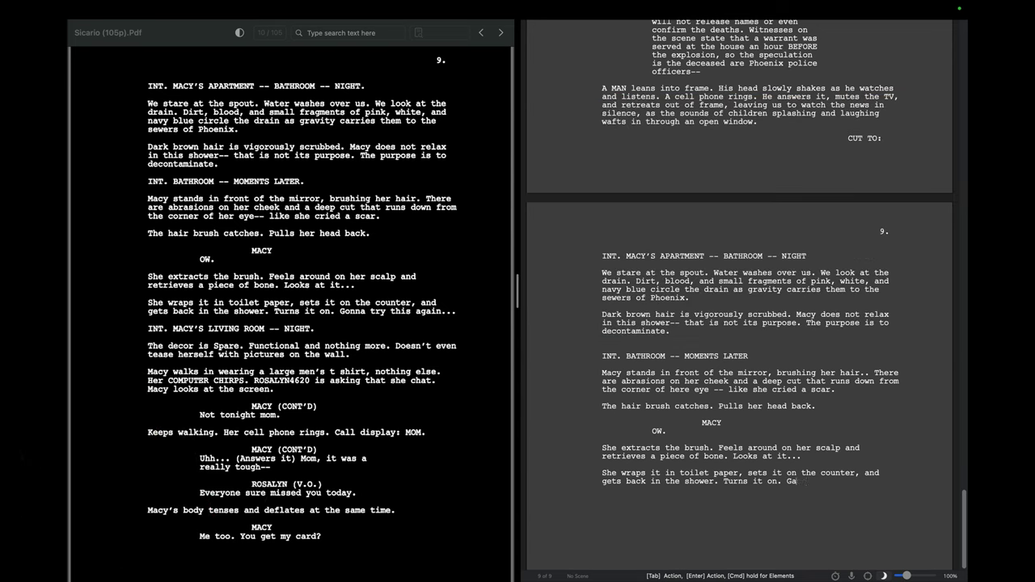
Add INT. MACY'S LIVING ROOM -- NIGHT with the spare-decor paragraph and the ROSALYN4620 computer chirp.
{"action": "key", "text": "Return"}
{"action": "type", "text": "INT. MACY'S LIVING ROOM -- NIGHT"}
{"action": "key", "text": "Return"}
{"action": "key", "text": "Return"}
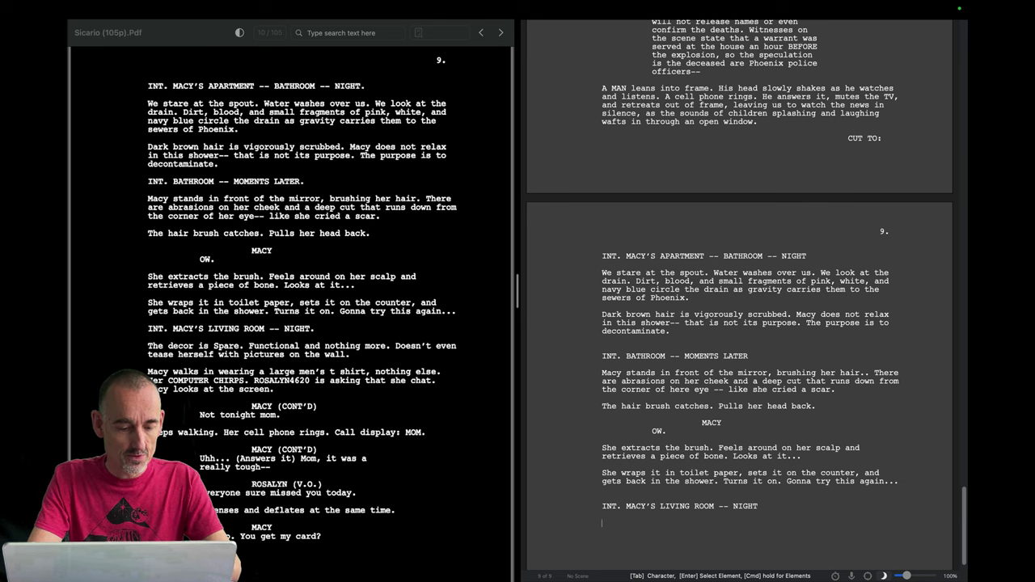
{"action": "type", "text": "THE"}
{"action": "scroll", "coordinate": [291, 307], "scroll_direction": "down", "scroll_amount": 1}
{"action": "type", "text": "decor is spare. Functional and nothing more. Doesn’t even tease herself with pictures on the wall."}
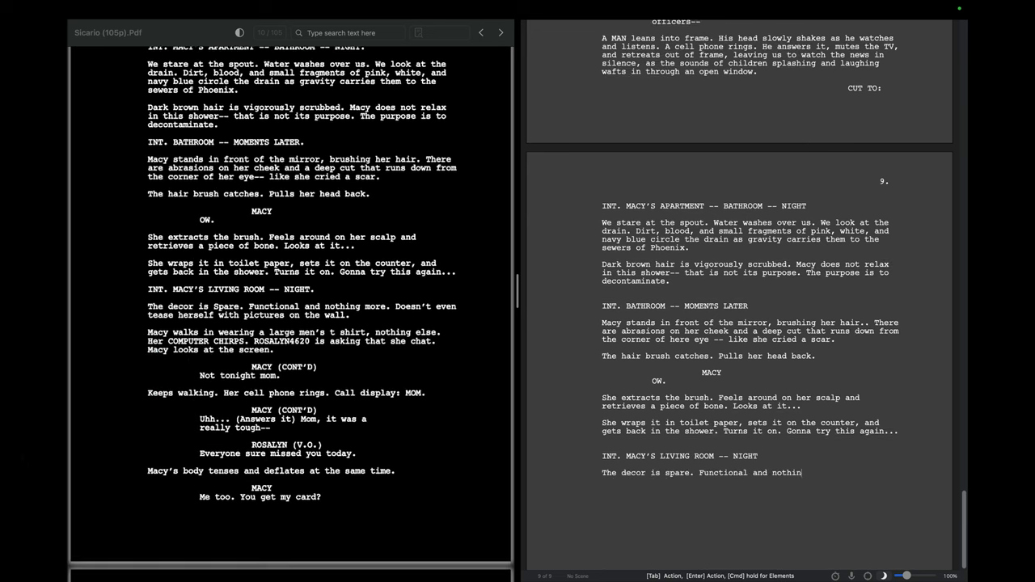
{"action": "key", "text": "Return"}
{"action": "type", "text": "Macy walks in wearing a large men’s T-shirt, nothing else. Her COMPUTER CHIRP"}
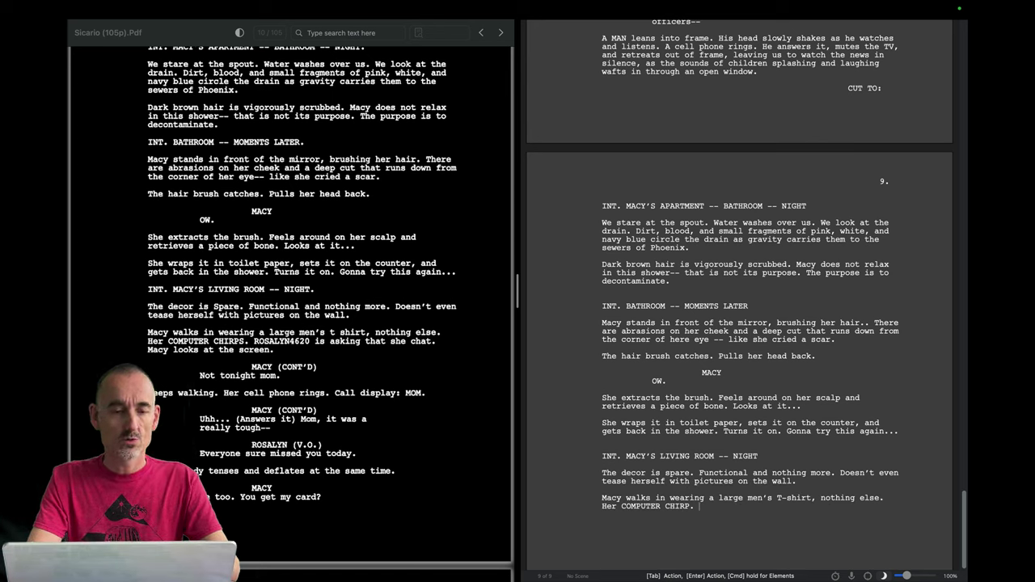
{"action": "type", "text": ". "}
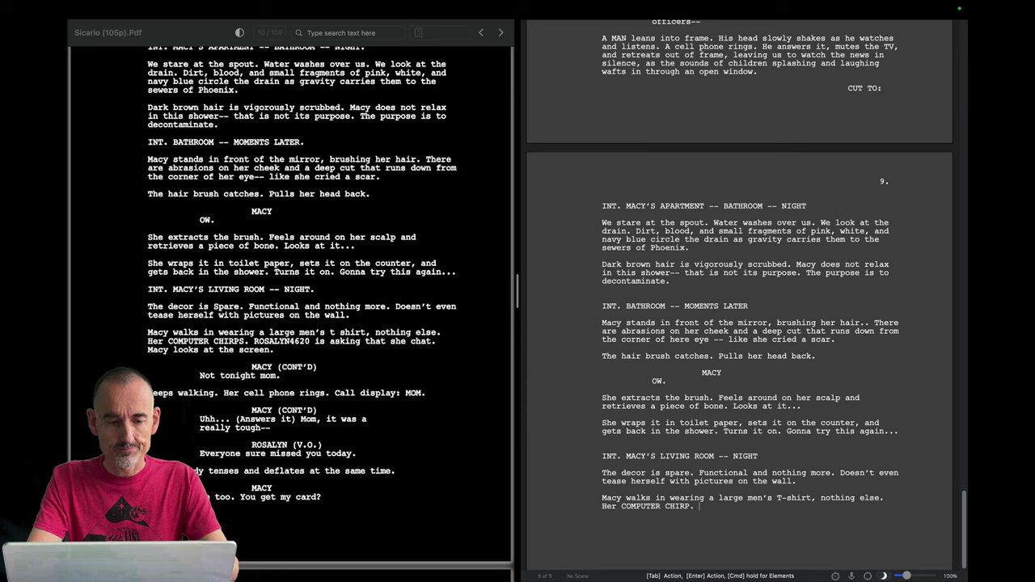
{"action": "type", "text": "ROSAL"}
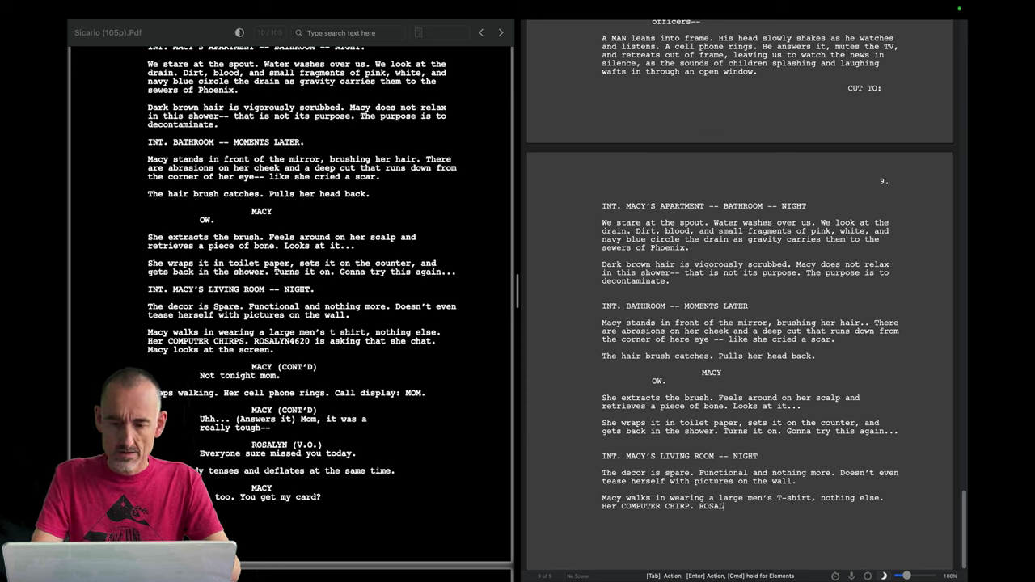
{"action": "type", "text": "YN4620 is asking that she chat. Macy"}
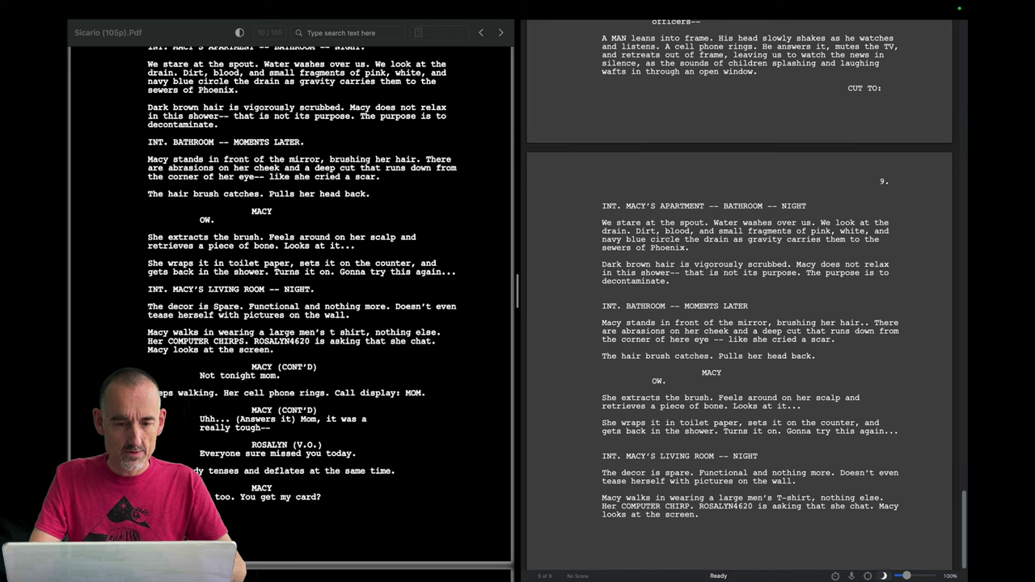
Add Macy's 'Not tonight mom.' line and the 'Keeps walking. Her cell phone rings' action.
{"action": "type", "text": "S"}
{"action": "key", "text": "Return"}
{"action": "type", "text": "MACY"}
{"action": "key", "text": "Return"}
{"action": "type", "text": "Not tonight mom."}
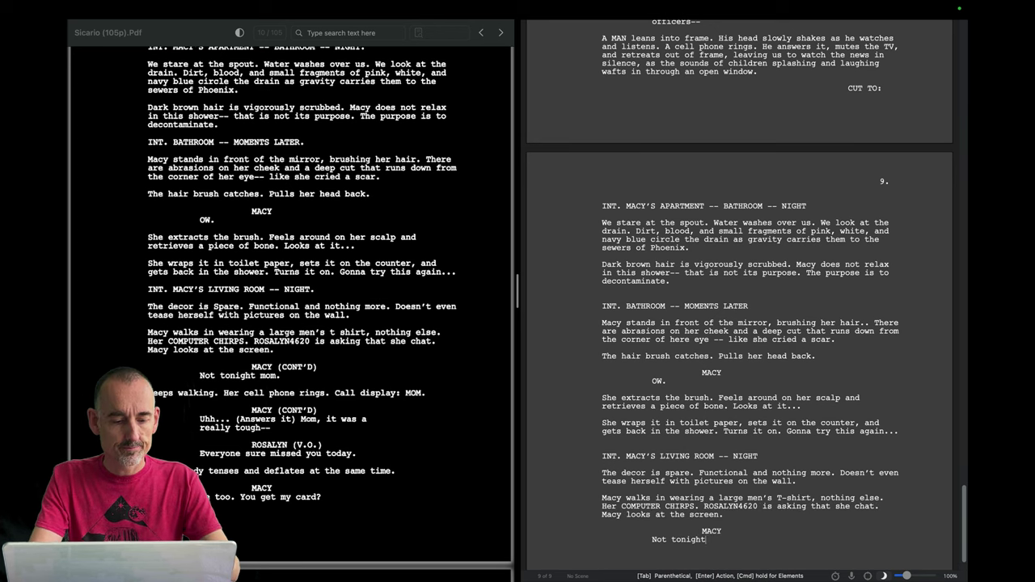
{"action": "key", "text": "Return"}
{"action": "type", "text": "Keeps walking. Her cell phone r"}
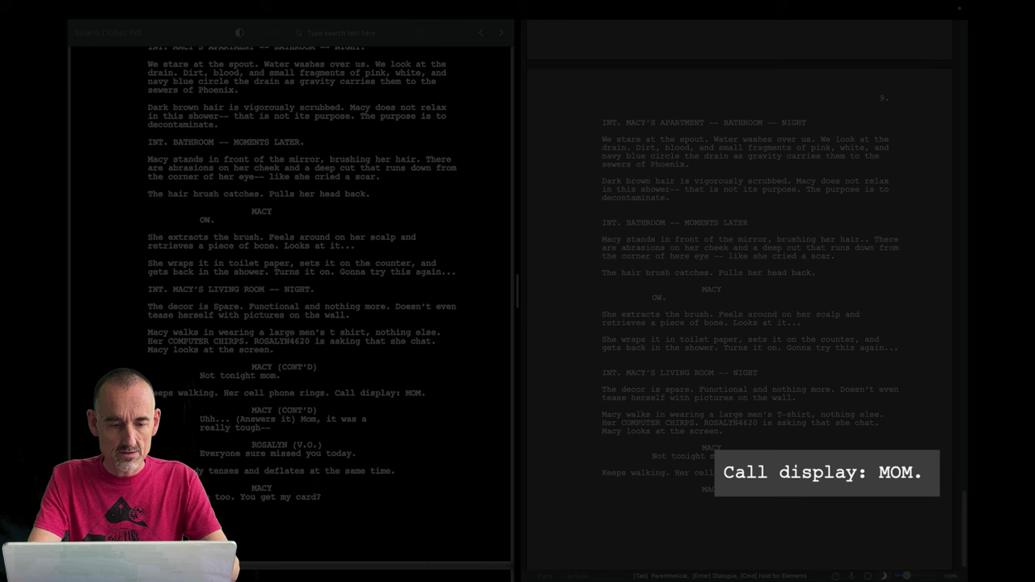
Give Macy the dialogue 'Uhh...' with an (answers it) parenthetical and 'Mom, it was a really tough--'.
{"action": "key", "text": "Return"}
{"action": "type", "text": "Uh"}
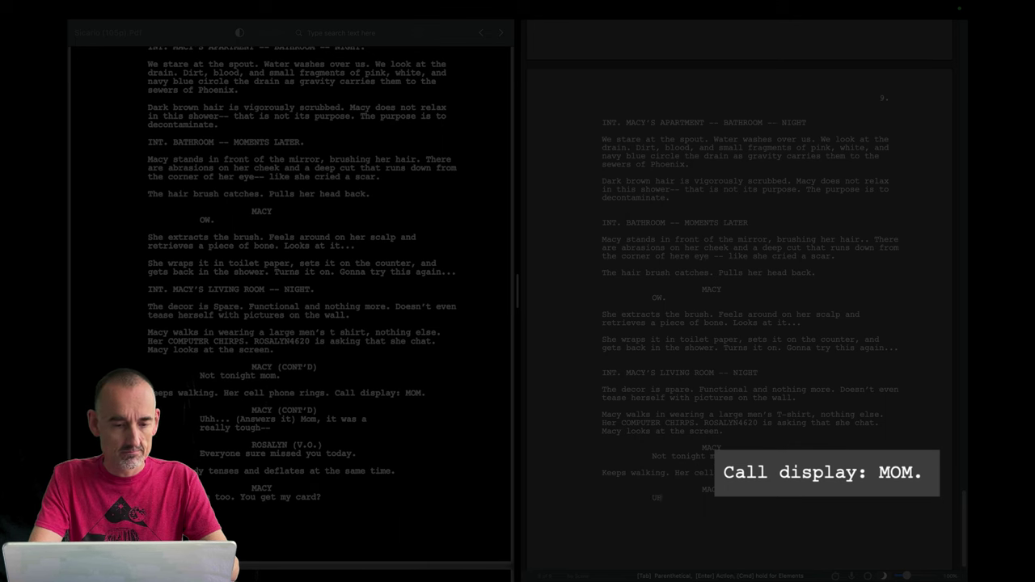
{"action": "type", "text": "h.."}
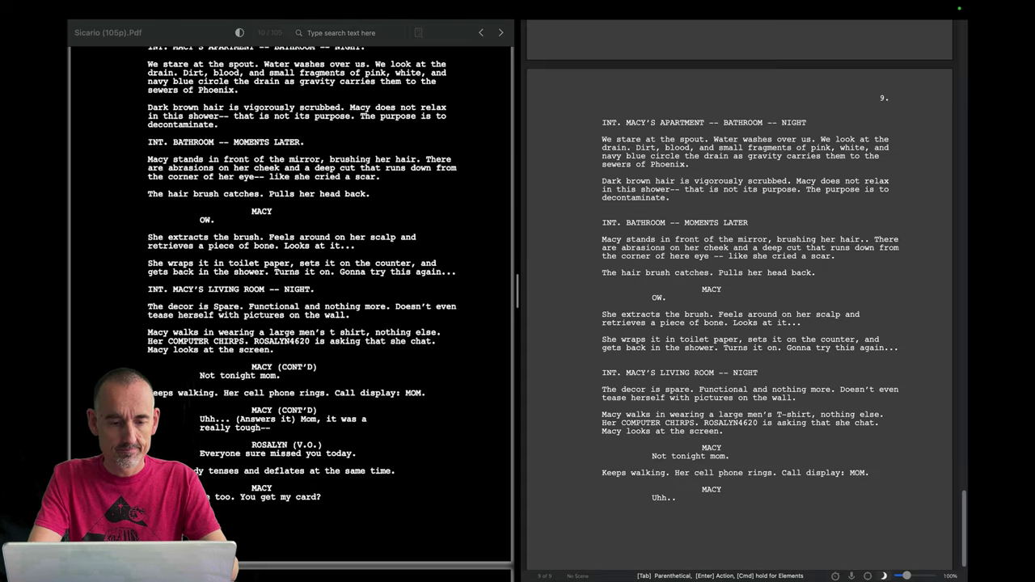
{"action": "type", "text": ". ("}
{"action": "key", "text": "BackSpace"}
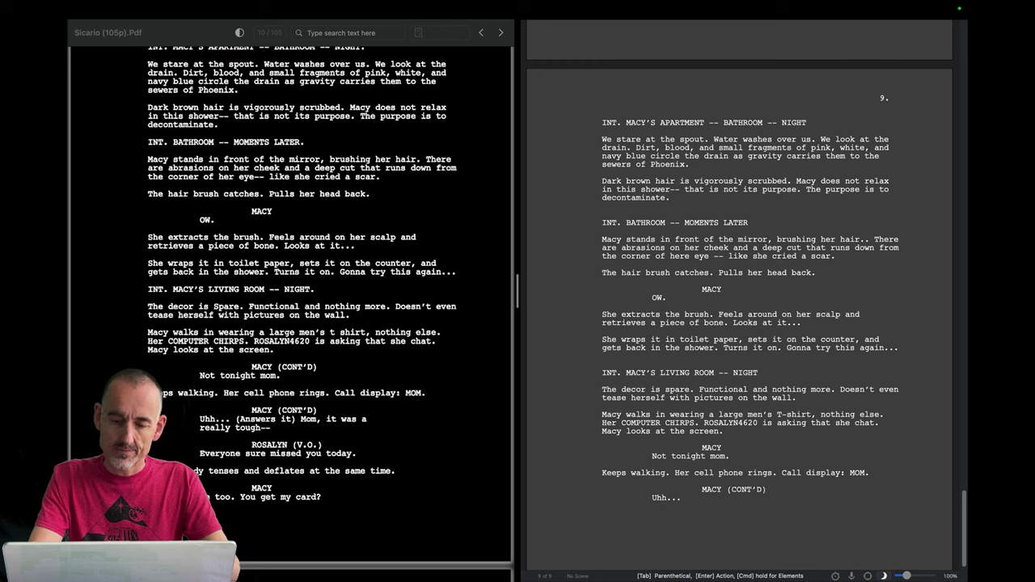
{"action": "key", "text": "Return"}
{"action": "key", "text": "Tab"}
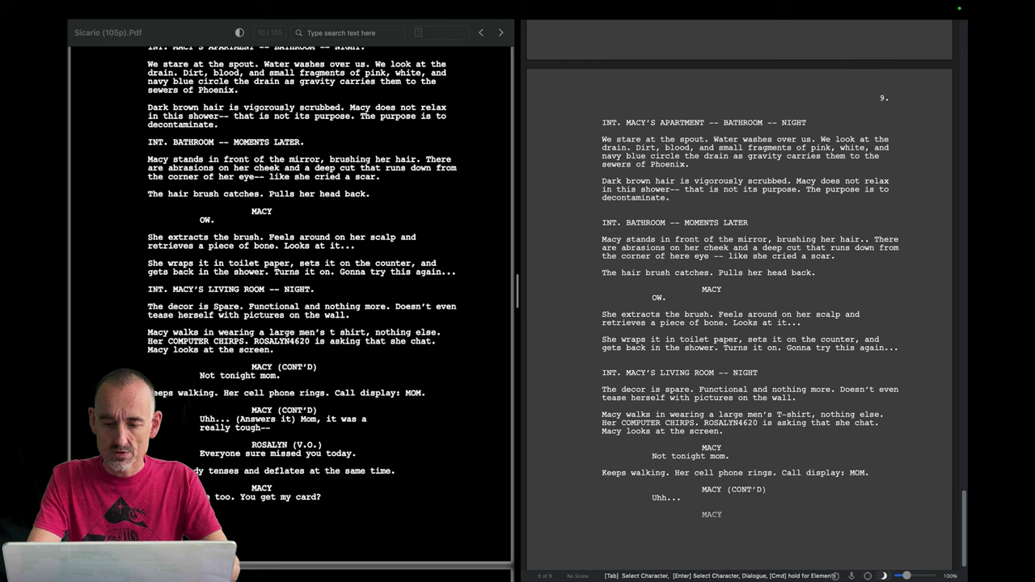
{"action": "key", "text": "BackSpace"}
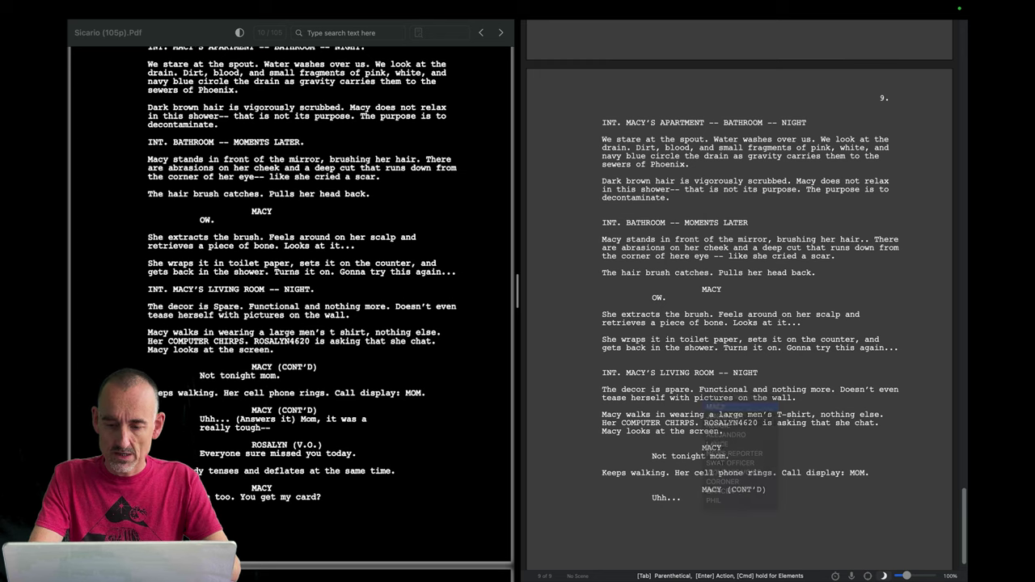
{"action": "key", "text": "Return"}
{"action": "key", "text": "Tab"}
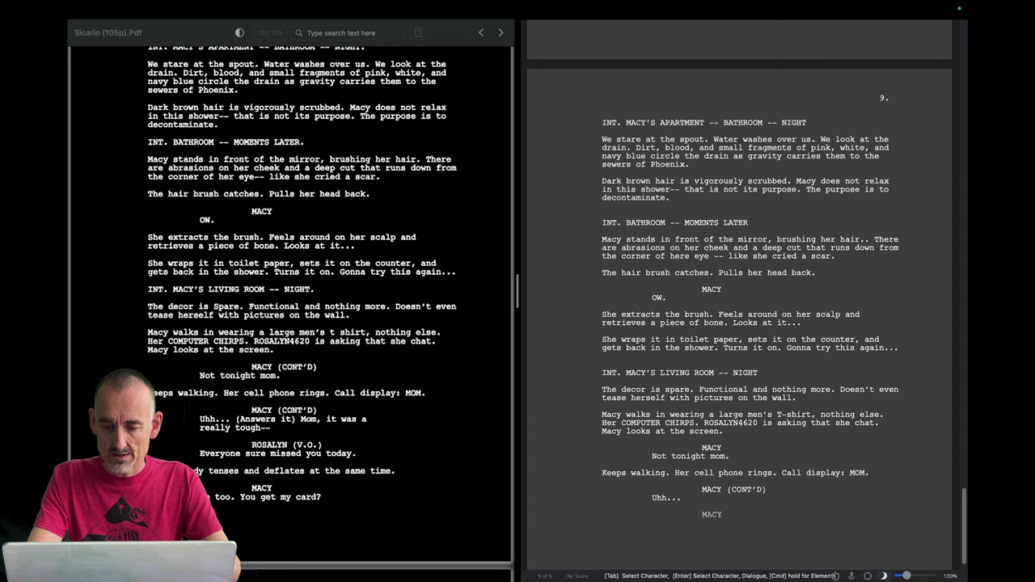
{"action": "key", "text": "BackSpace"}
{"action": "key", "text": "BackSpace"}
{"action": "key", "text": "Tab"}
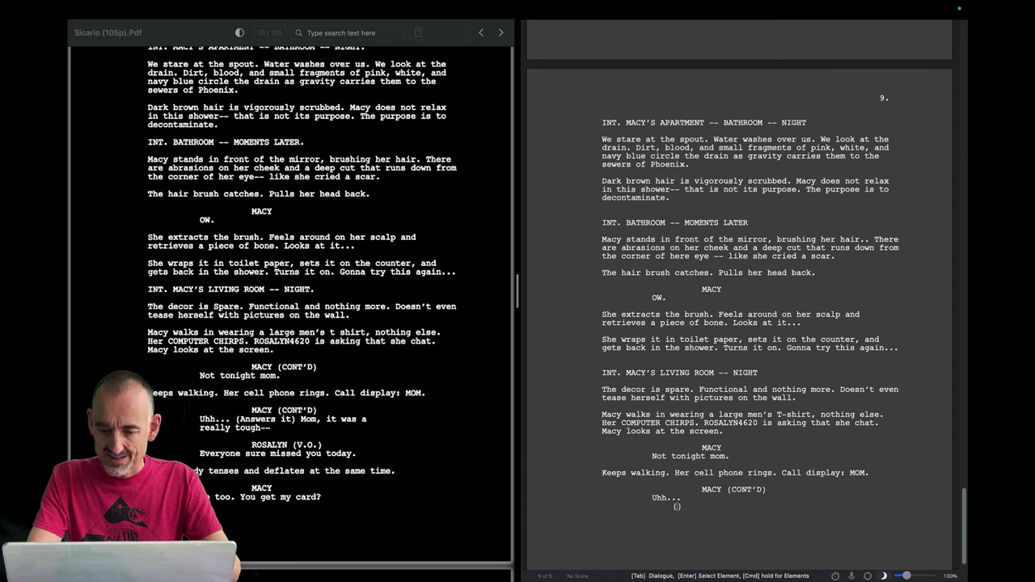
{"action": "type", "text": "answers it"}
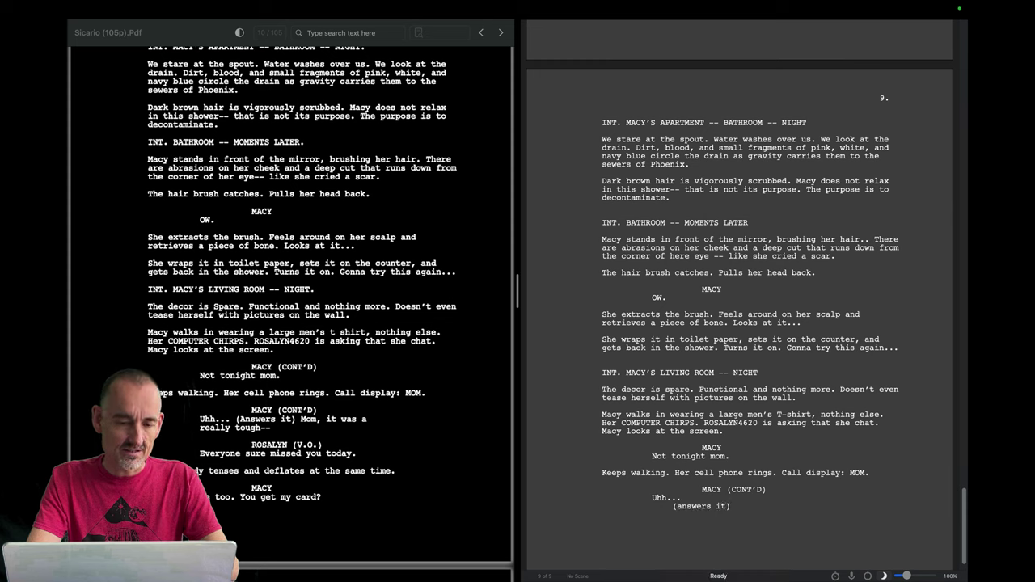
{"action": "key", "text": "Return"}
{"action": "type", "text": "Mom, it was"}
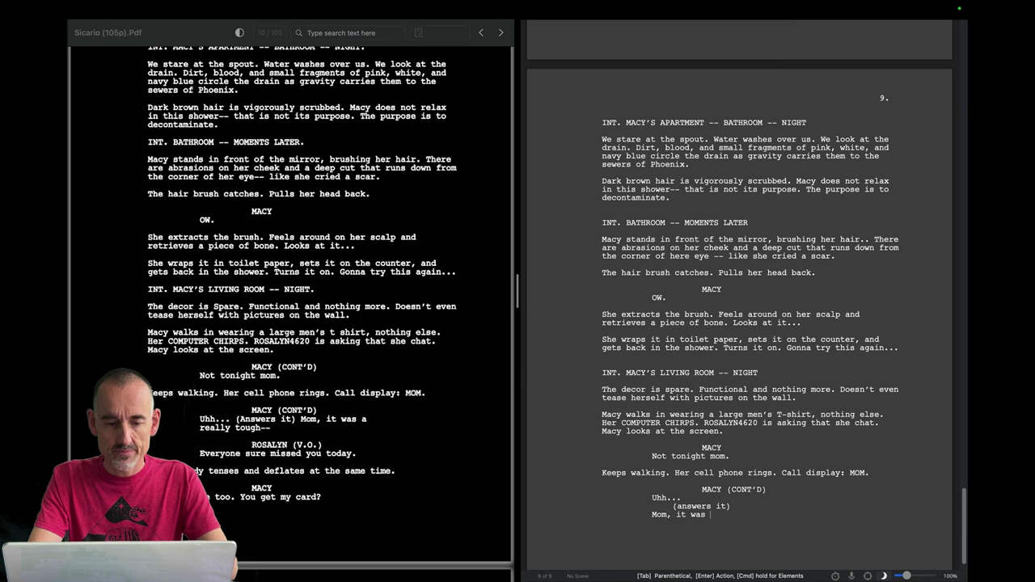
{"action": "type", "text": " a really tough--"}
Add ROSALYN (V.O.) 'Everyone sure missed you today.', the body-tenses action, and a MACY cue.
{"action": "key", "text": "Return"}
{"action": "type", "text": "ROSALYN (V.O.)"}
{"action": "key", "text": "Return"}
{"action": "type", "text": "Everyone sure missed you today."}
{"action": "key", "text": "Return"}
{"action": "type", "text": "Macy’s body tenses and deflates at the same time. MACY"}
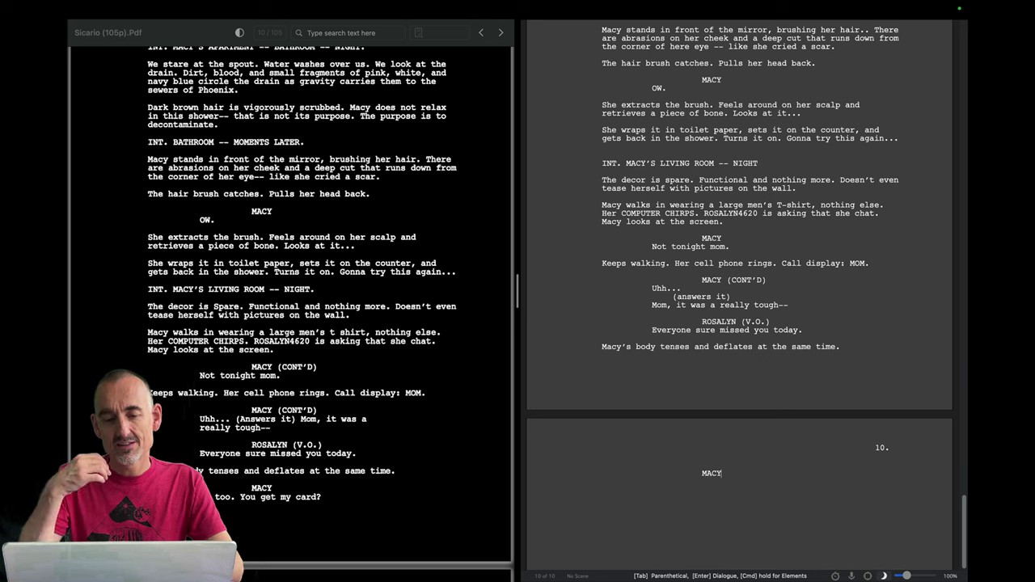
Type Macy's 'Me too. You get my card' and fold the separate (answers it) line into her earlier dialogue.
{"action": "key", "text": "Return"}
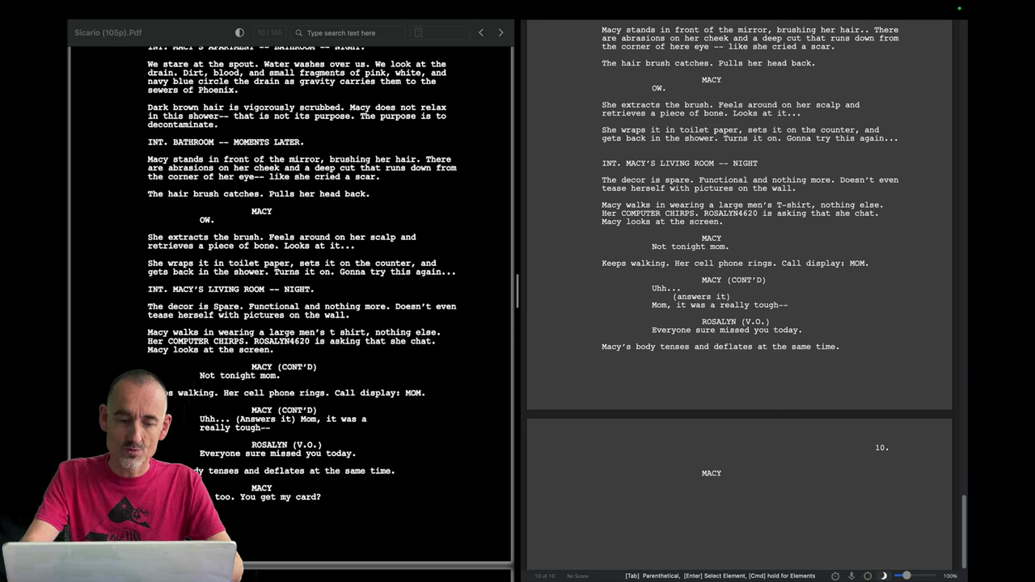
{"action": "type", "text": "Me t"}
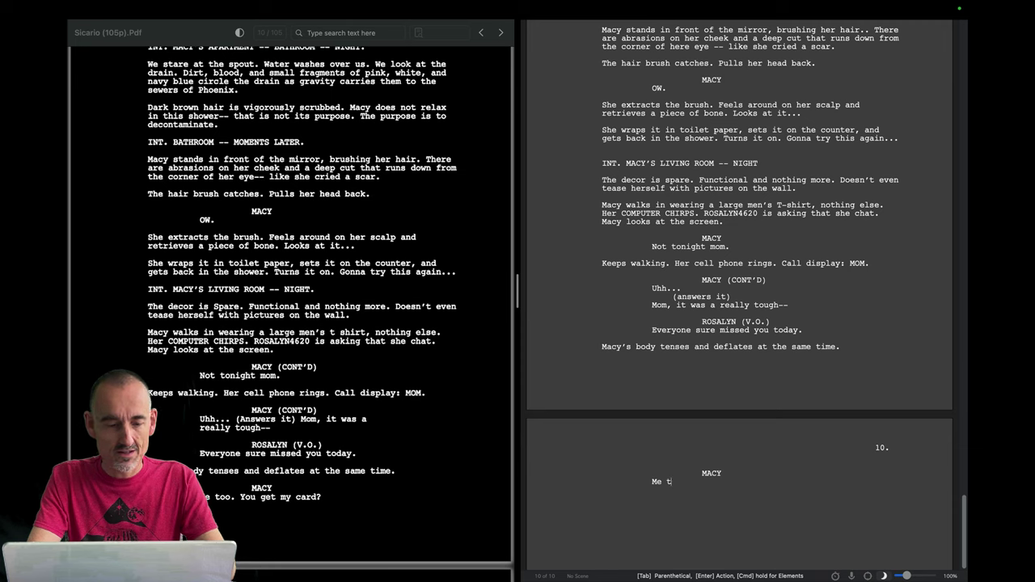
{"action": "type", "text": "oo. You g"}
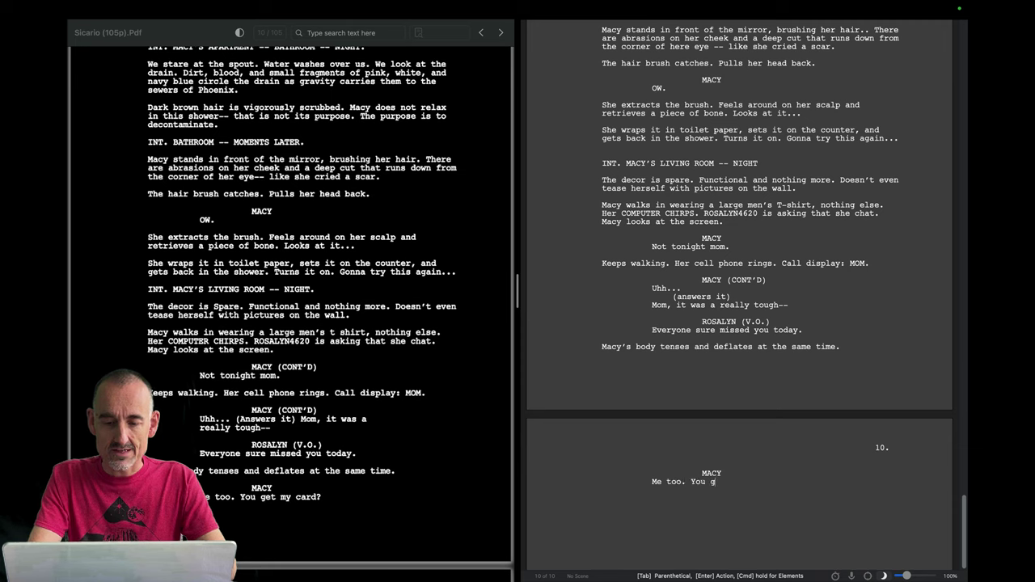
{"action": "type", "text": "et my "}
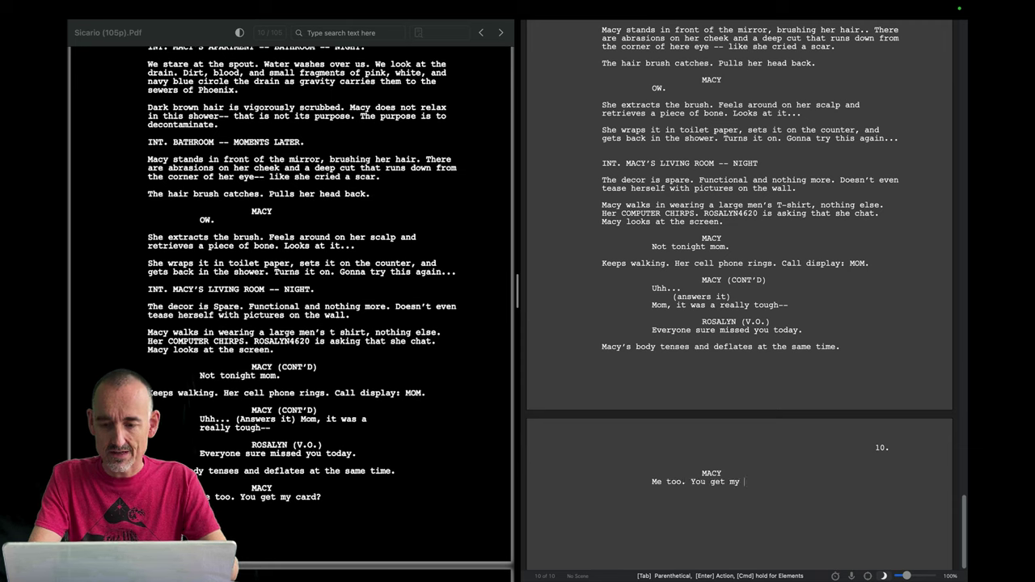
{"action": "type", "text": "card?"}
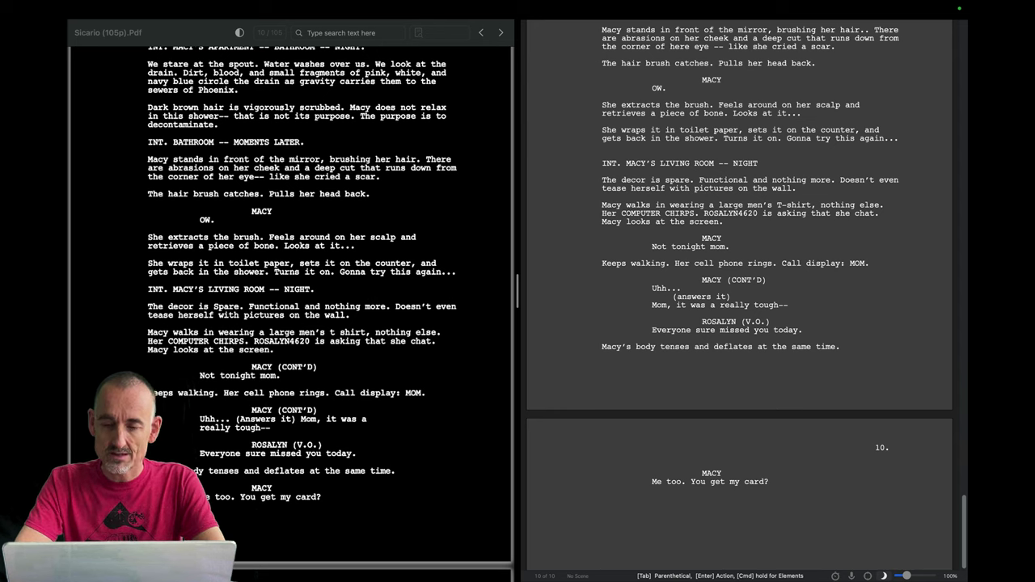
{"action": "left_click", "coordinate": [688, 296]}
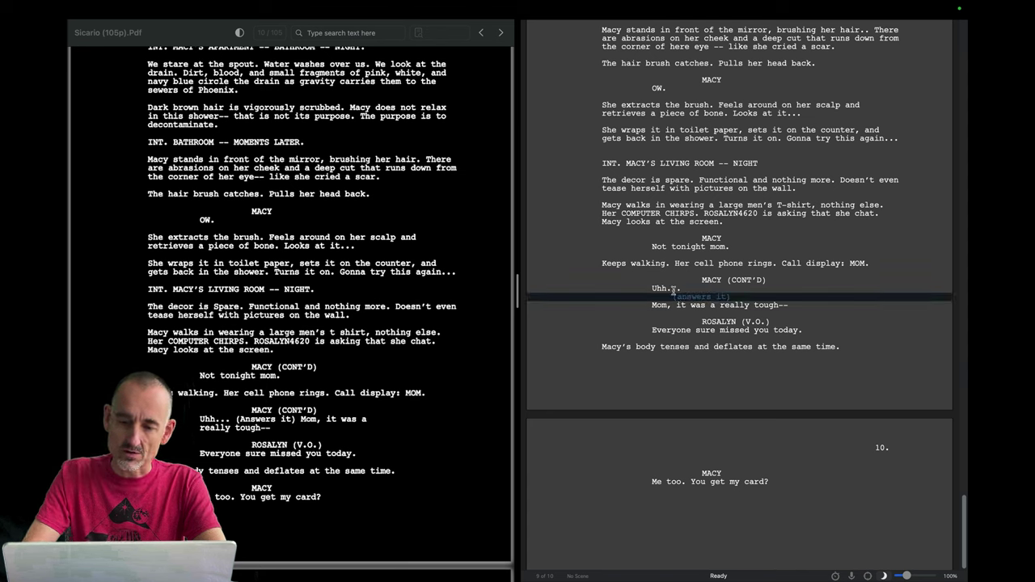
{"action": "triple_click", "coordinate": [688, 296]}
{"action": "mouse_move", "coordinate": [160, 4]}
{"action": "key", "text": "super+shift+3"}
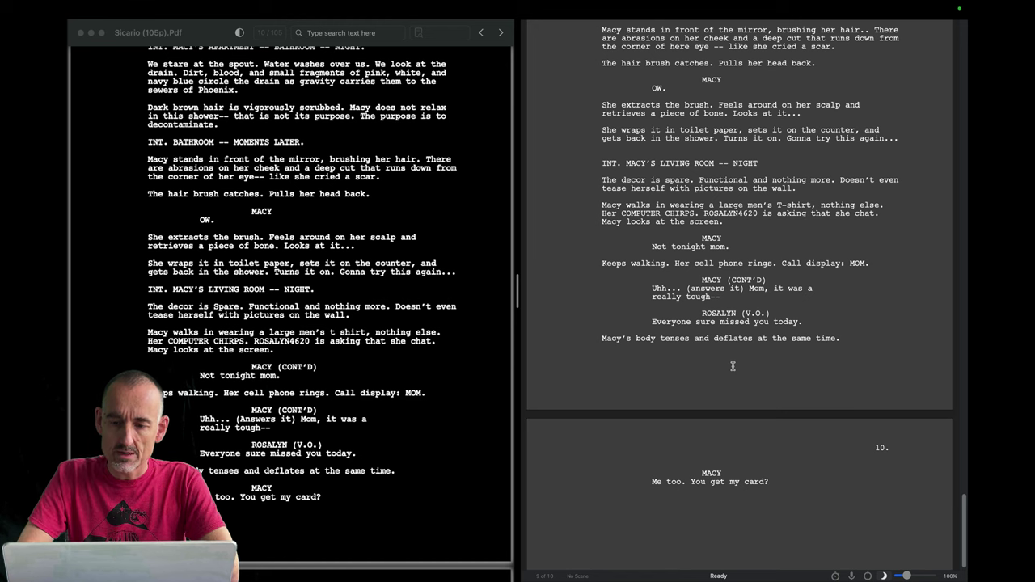
{"action": "scroll", "coordinate": [733, 366], "scroll_direction": "down", "scroll_amount": 1}
{"action": "left_click", "coordinate": [813, 473]}
{"action": "key", "text": "Return"}
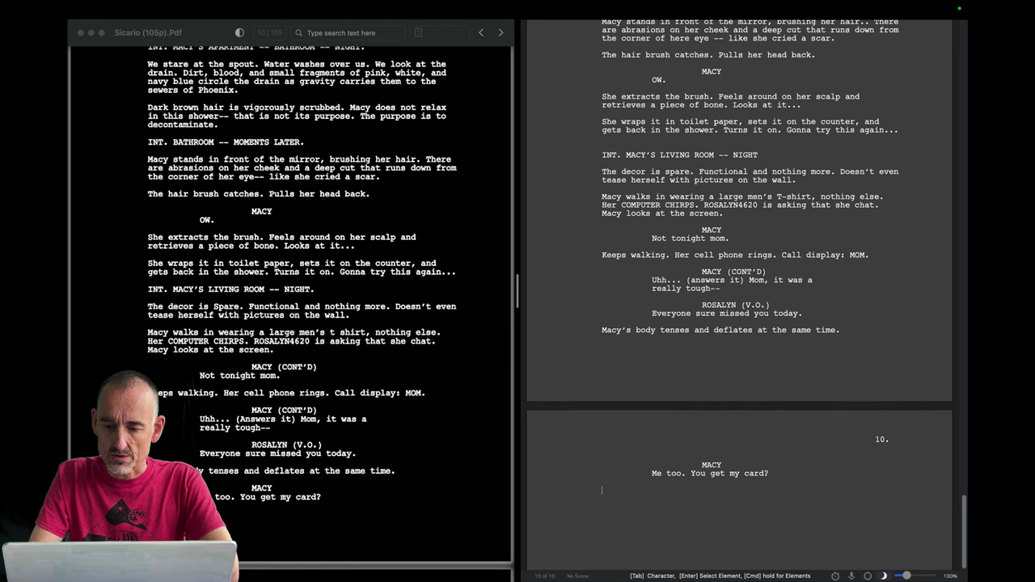
{"action": "scroll", "coordinate": [784, 321], "scroll_direction": "up", "scroll_amount": 5}
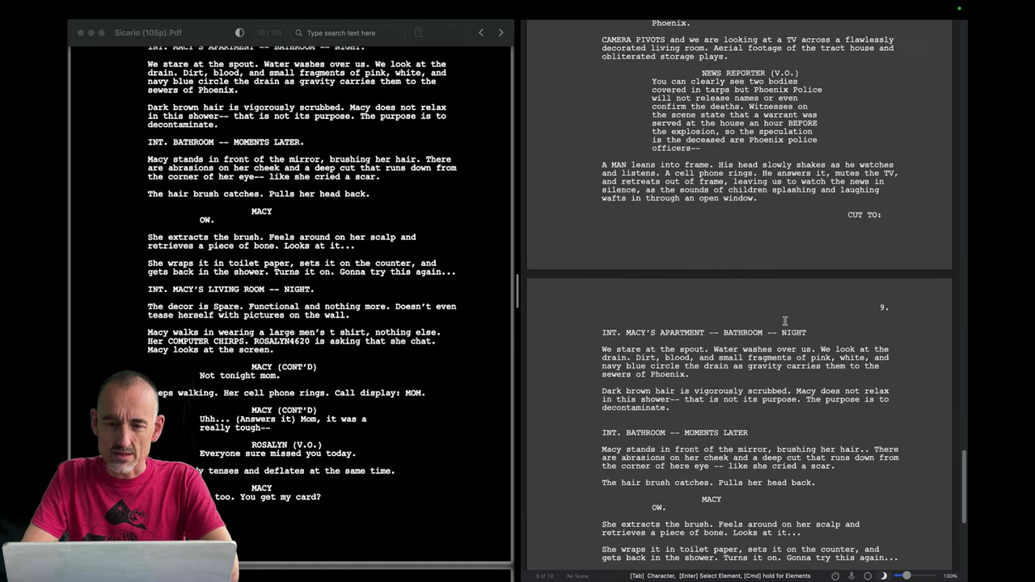
{"action": "scroll", "coordinate": [784, 321], "scroll_direction": "down", "scroll_amount": 1}
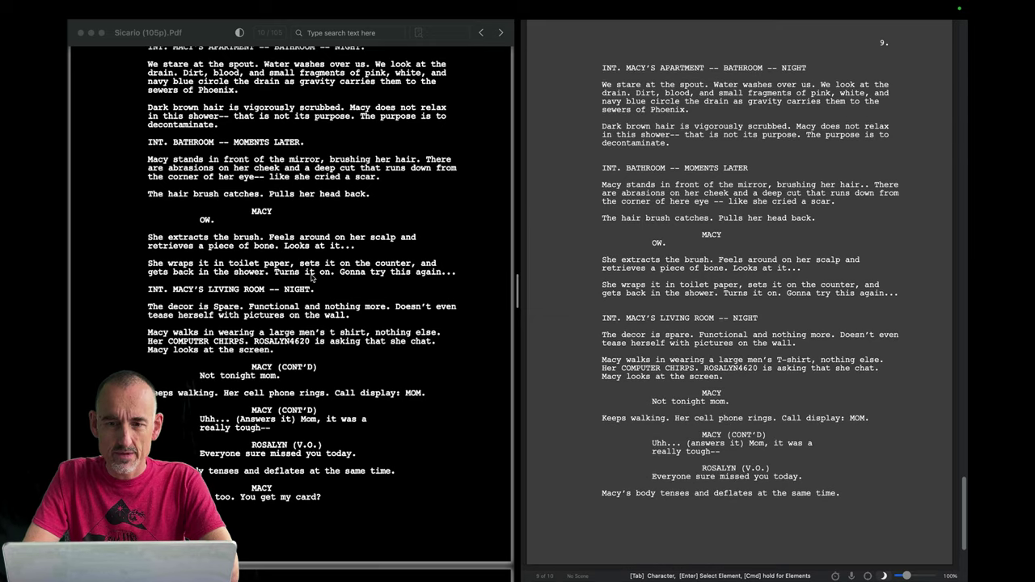
{"action": "scroll", "coordinate": [313, 278], "scroll_direction": "up", "scroll_amount": 1}
{"action": "scroll", "coordinate": [313, 278], "scroll_direction": "down", "scroll_amount": 1}
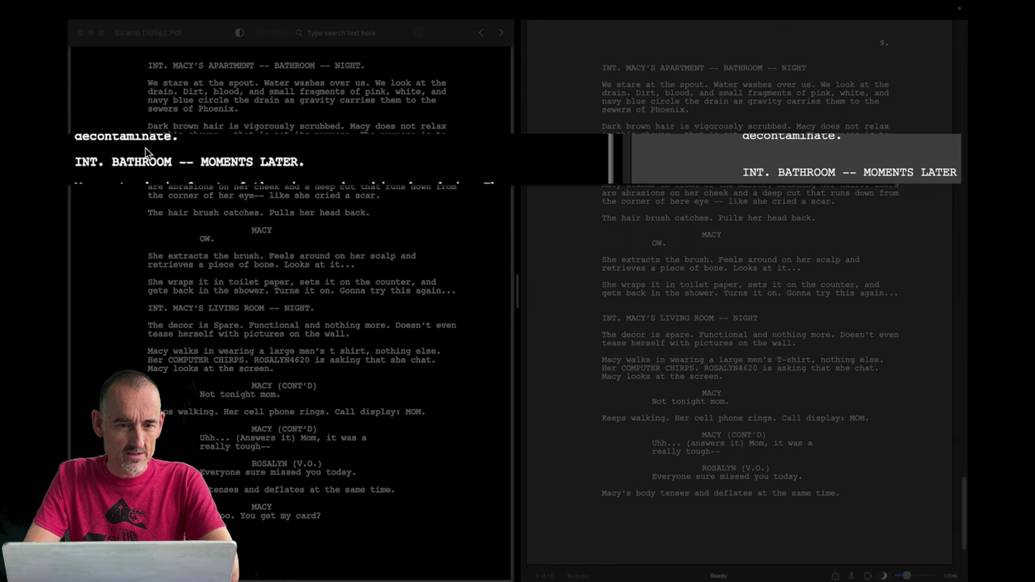
{"action": "triple_click", "coordinate": [803, 172]}
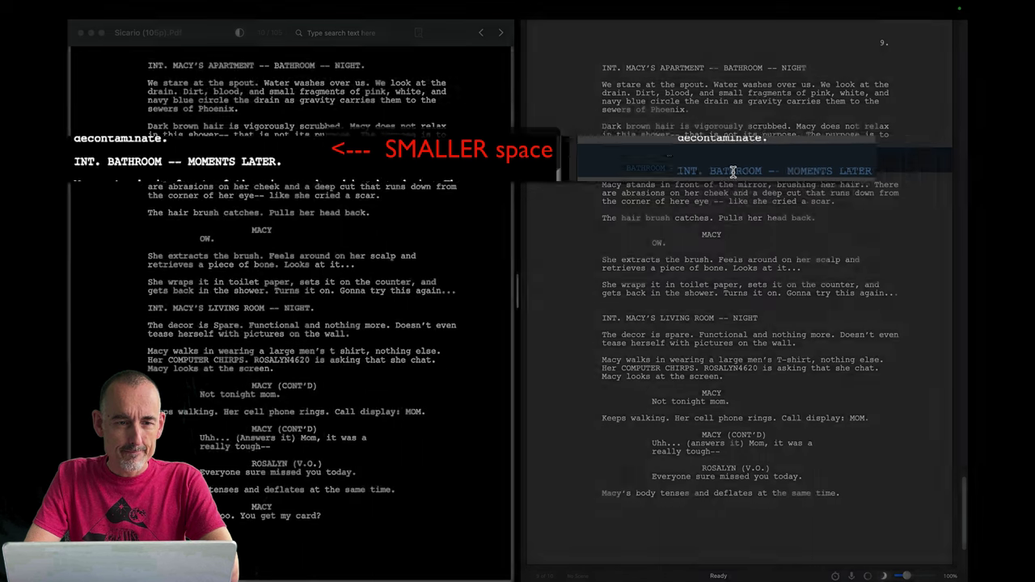
{"action": "left_click", "coordinate": [669, 167]}
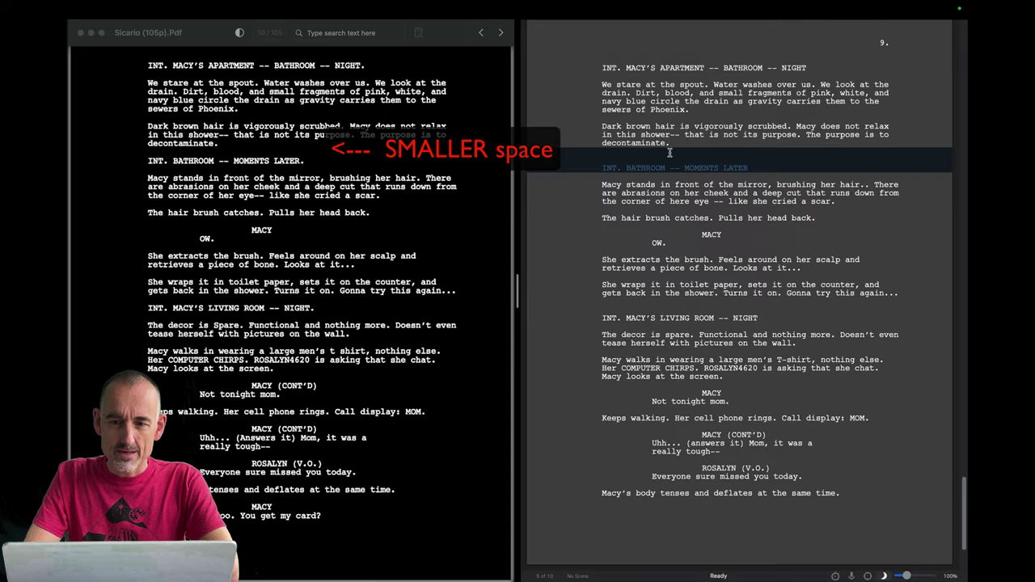
{"action": "left_click", "coordinate": [679, 141]}
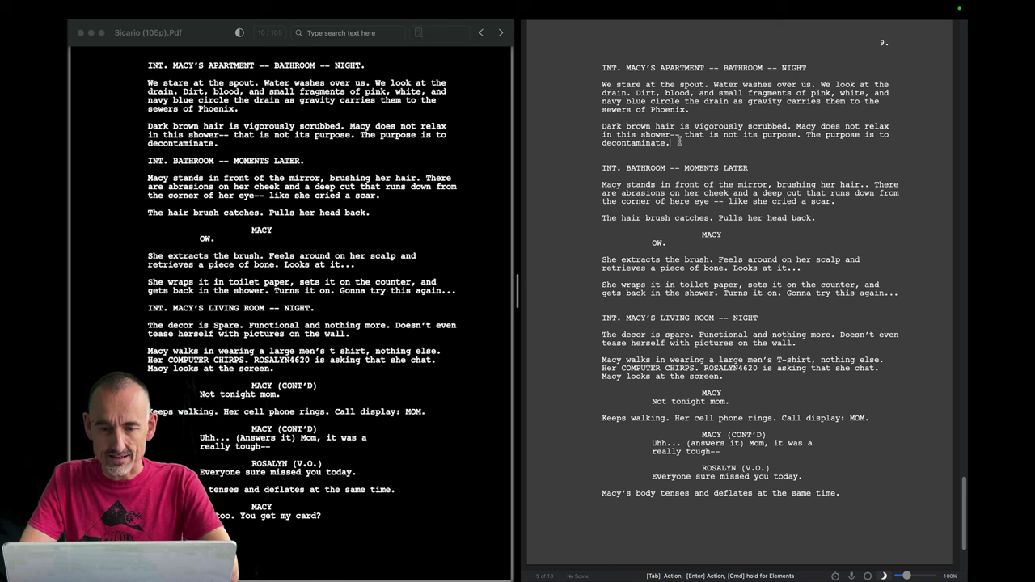
In Format > Elements, change Scene Heading's Space before from 2 lines to 1.
{"action": "left_click", "coordinate": [298, 9]}
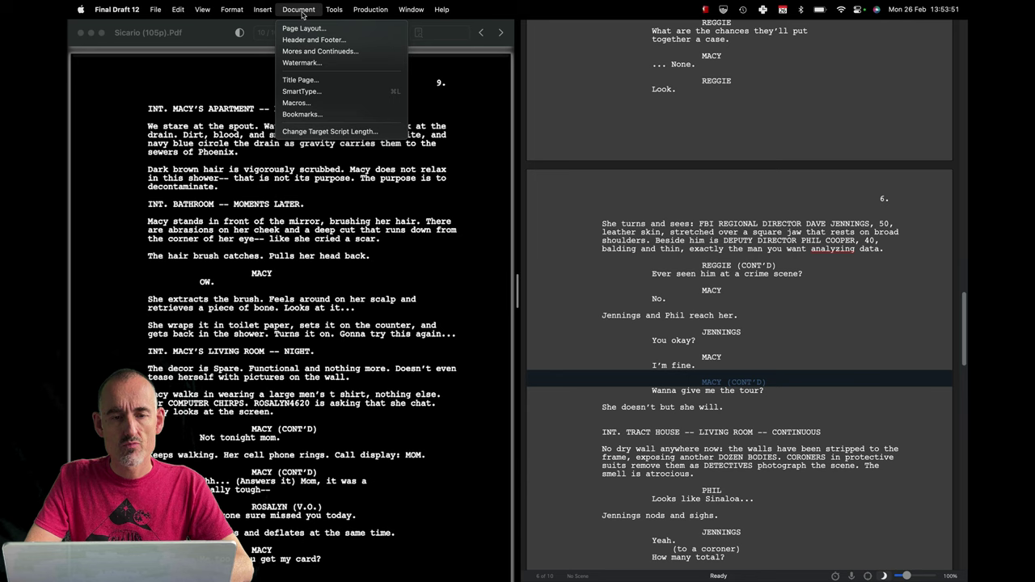
{"action": "mouse_move", "coordinate": [266, 16]}
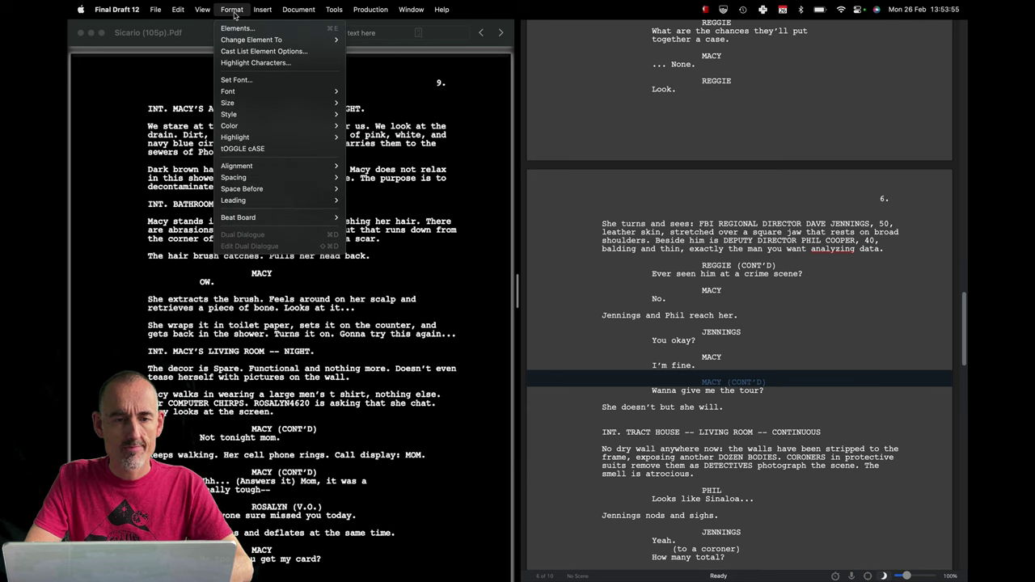
{"action": "left_click", "coordinate": [237, 28]}
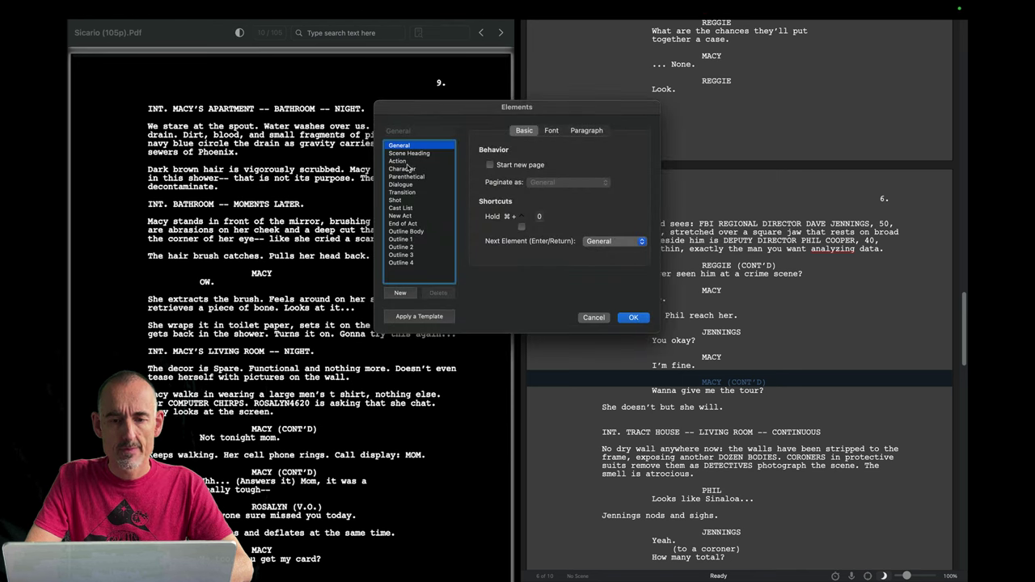
{"action": "left_click", "coordinate": [409, 154]}
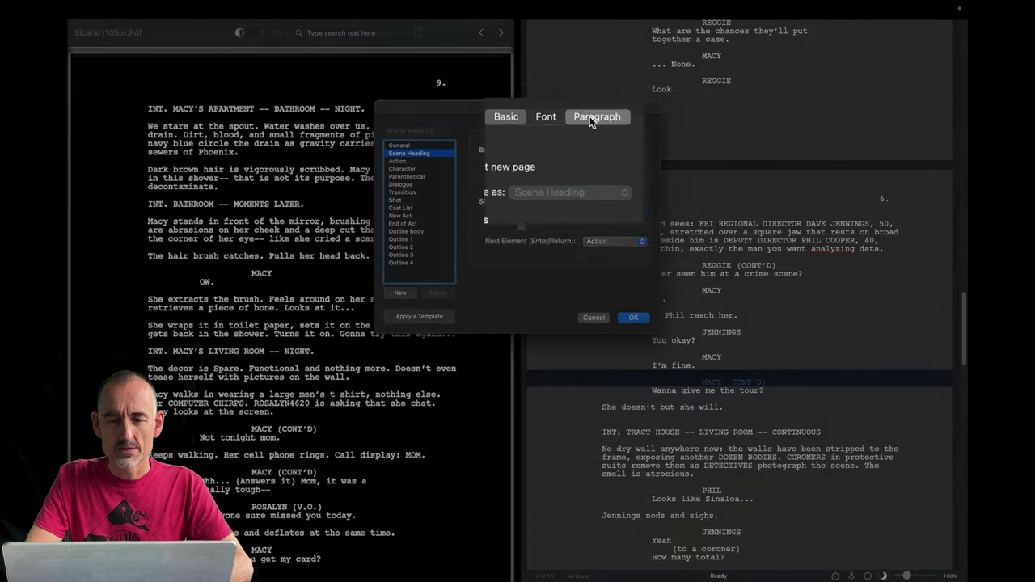
{"action": "left_click", "coordinate": [589, 117]}
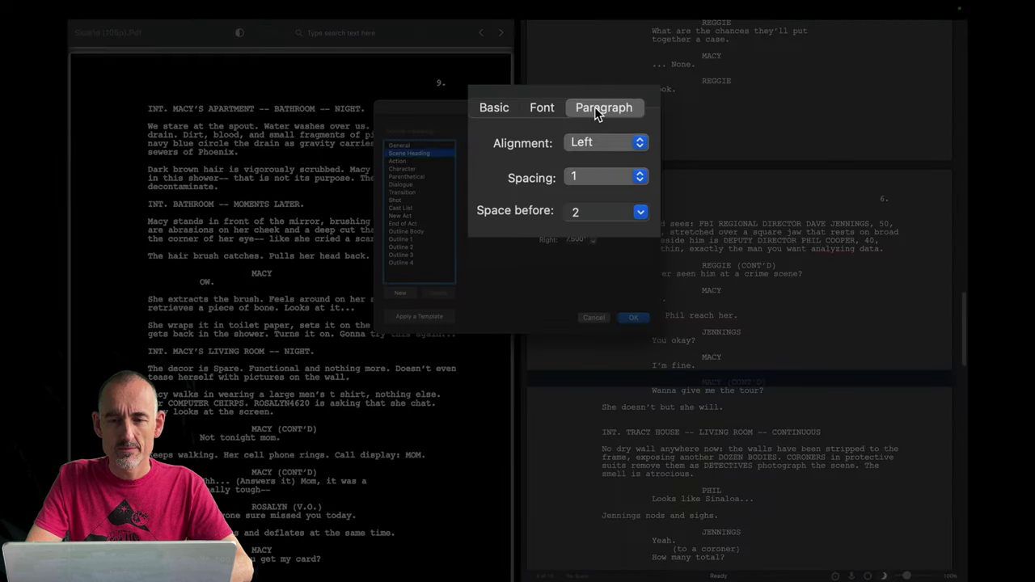
{"action": "left_click", "coordinate": [641, 213]}
{"action": "key", "text": "Up"}
{"action": "key", "text": "Return"}
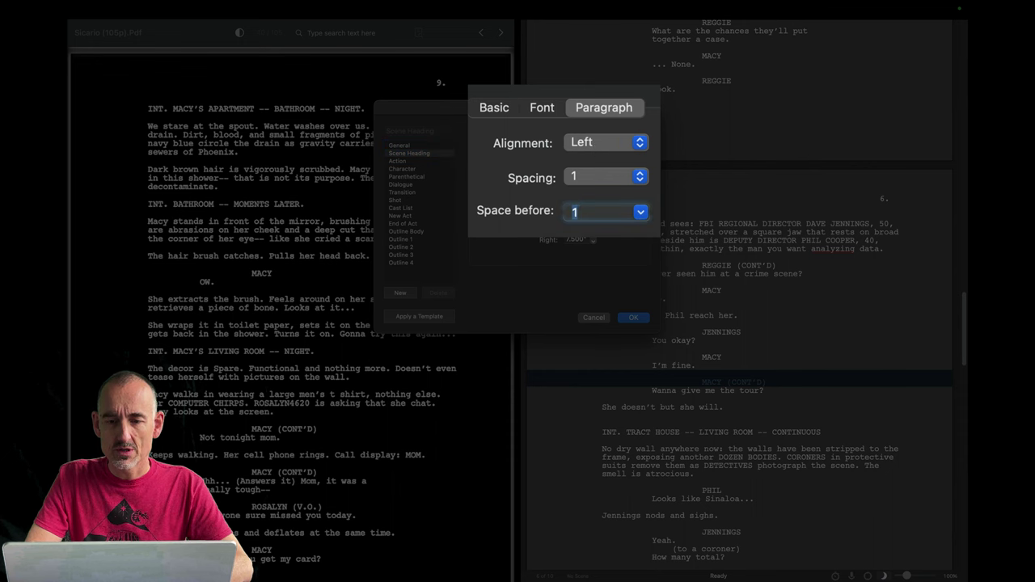
{"action": "left_click", "coordinate": [633, 317]}
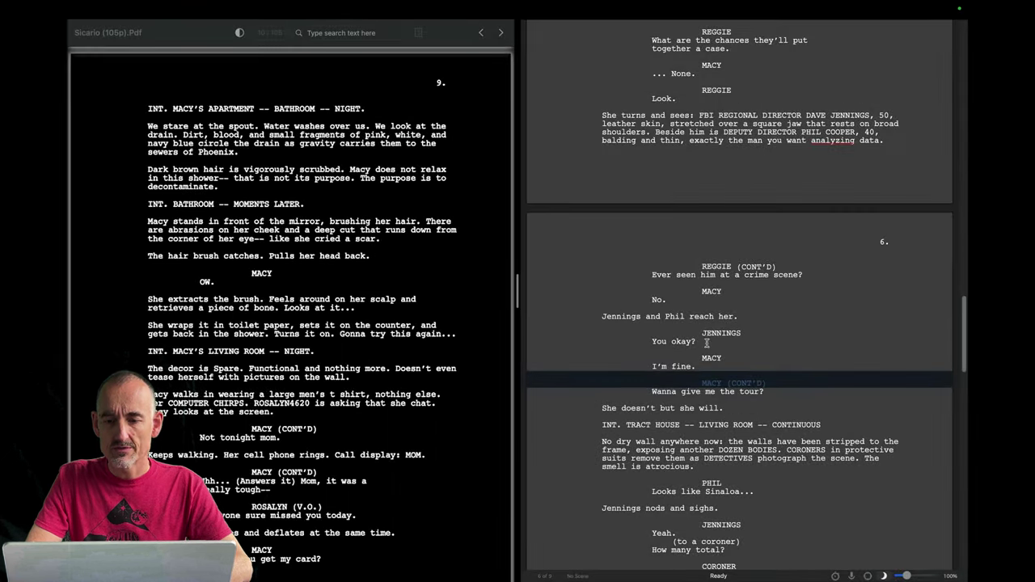
Bring the PDF to page 10 and open a new line after 'Me too. You get my card?'.
{"action": "left_click", "coordinate": [389, 473]}
{"action": "scroll", "coordinate": [389, 474], "scroll_direction": "down", "scroll_amount": 15}
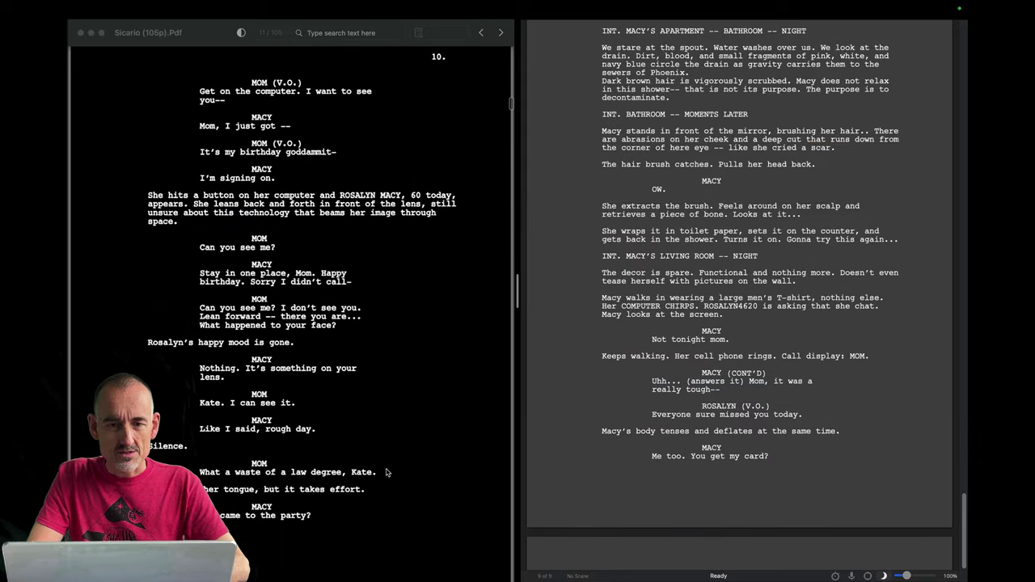
{"action": "left_click", "coordinate": [787, 455]}
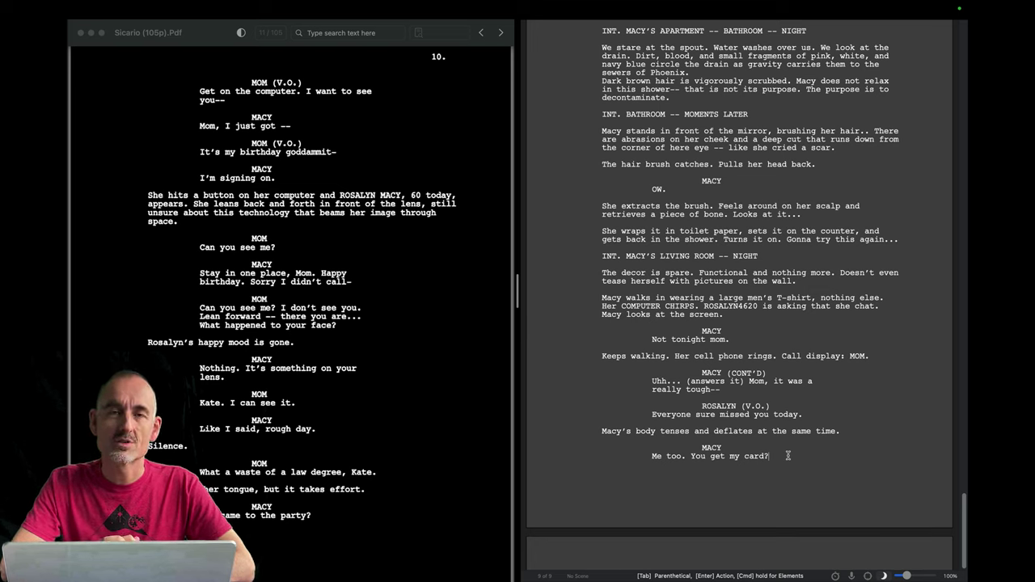
{"action": "key", "text": "Return"}
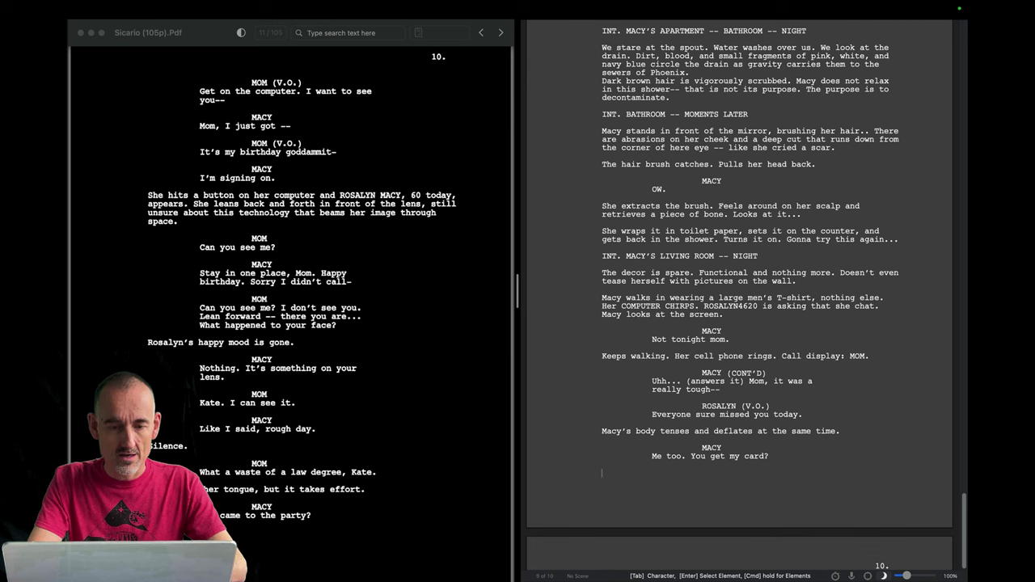
Add Mom's line, Macy's 'I'm signing on.', the action where Rosalyn Macy appears, and a MOM cue.
{"action": "key", "text": "Tab"}
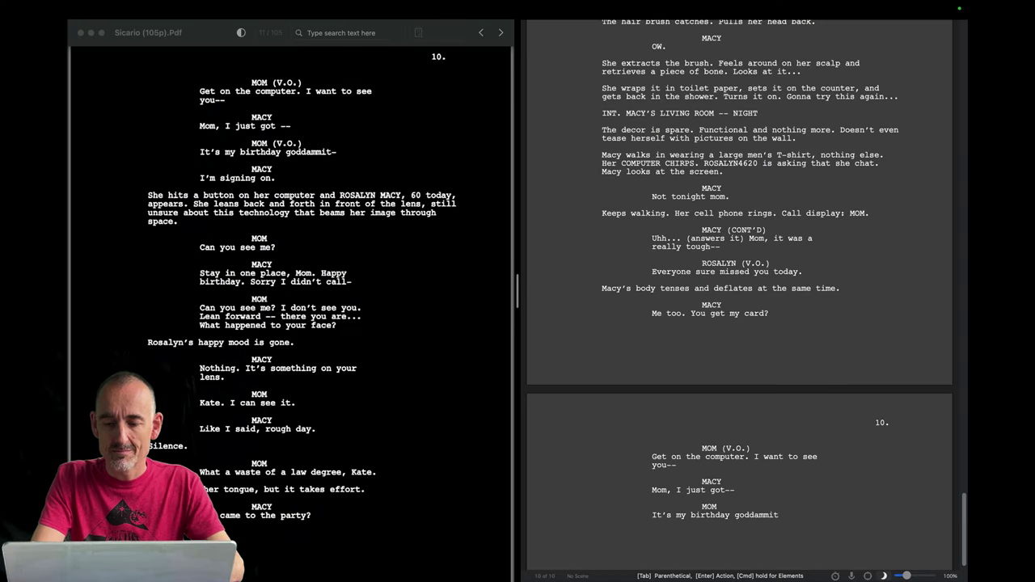
{"action": "type", "text": "--"}
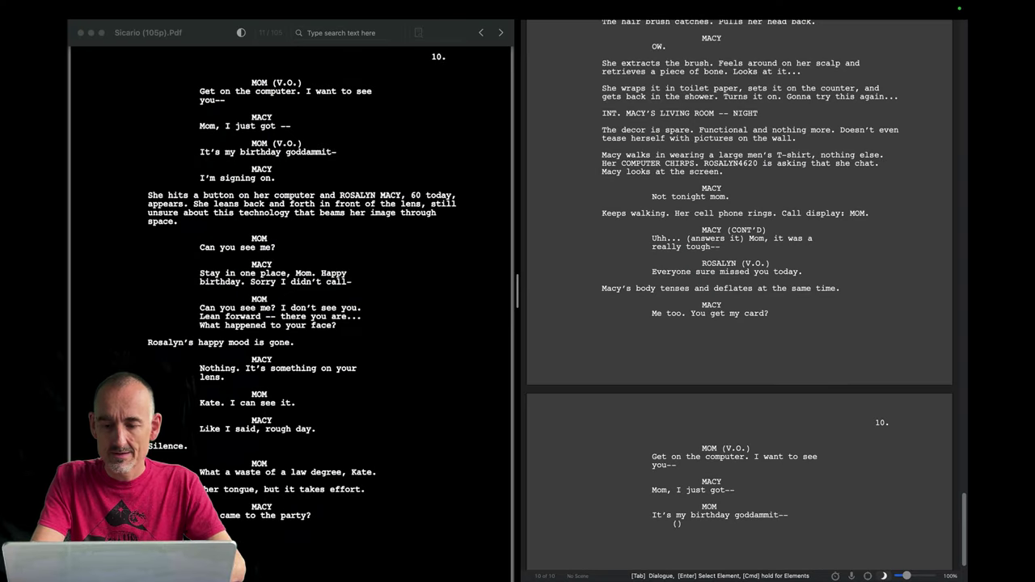
{"action": "key", "text": "Return"}
{"action": "type", "text": "MACY"}
{"action": "key", "text": "Return"}
{"action": "type", "text": "I'm signing on."}
{"action": "key", "text": "Return"}
{"action": "type", "text": "She hits a button on her computer and ROSALYN MACY, 60 today, appears. She leans back and forth in front of the lens, still unsure about this technology that beams her image through space."}
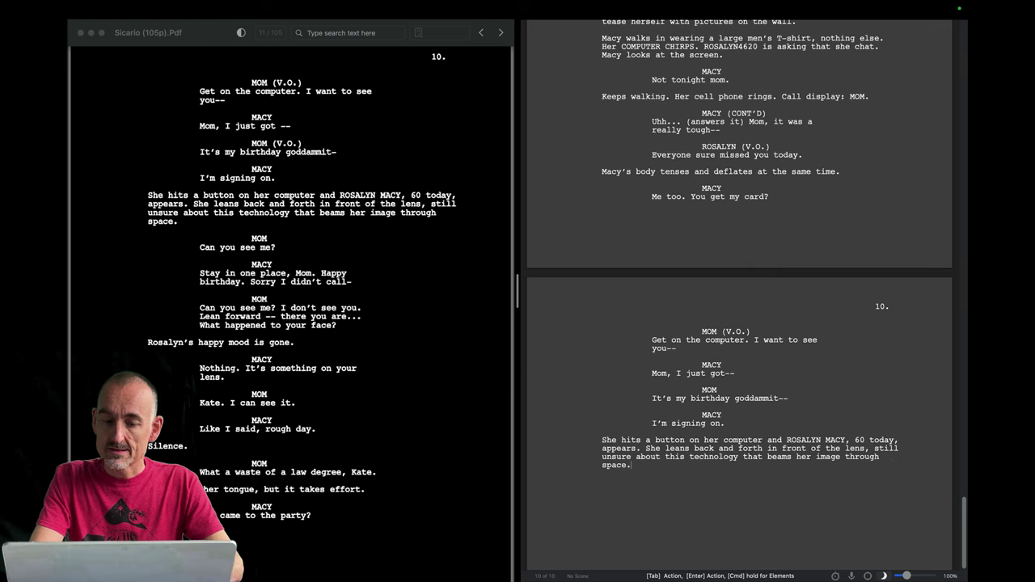
{"action": "key", "text": "Return"}
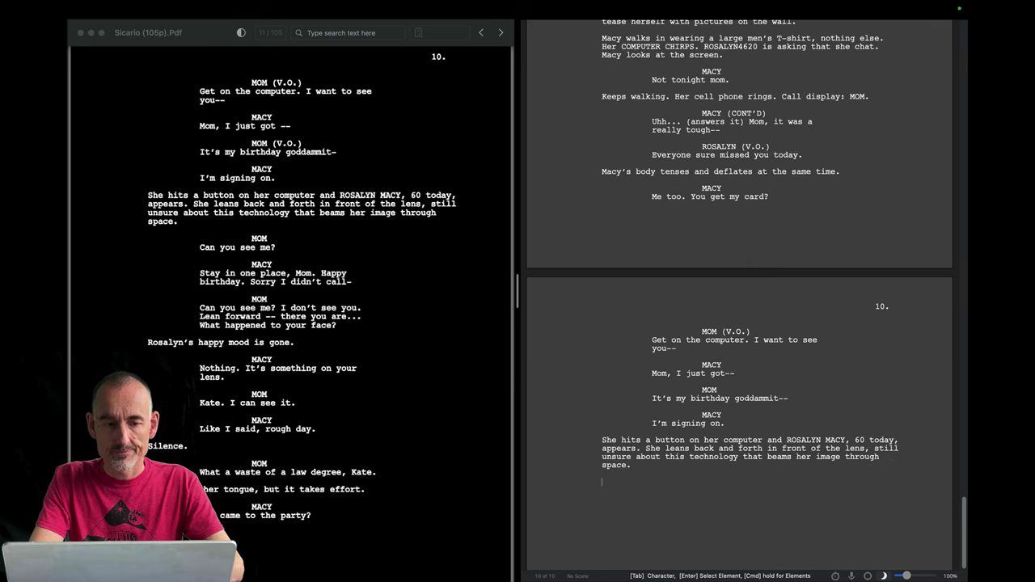
{"action": "key", "text": "Tab"}
{"action": "type", "text": "MOM"}
{"action": "key", "text": "Return"}
Type the birthday video call and page 12 through Macy sharing a look with Reggie as the door closes.
{"action": "type", "text": "Can you see me?"}
{"action": "key", "text": "Return"}
{"action": "type", "text": "MACY Stay in one place, Mom. Happy birthday. Sorry I didn't call-- MOM Can you see me? I don't see you. Le"}
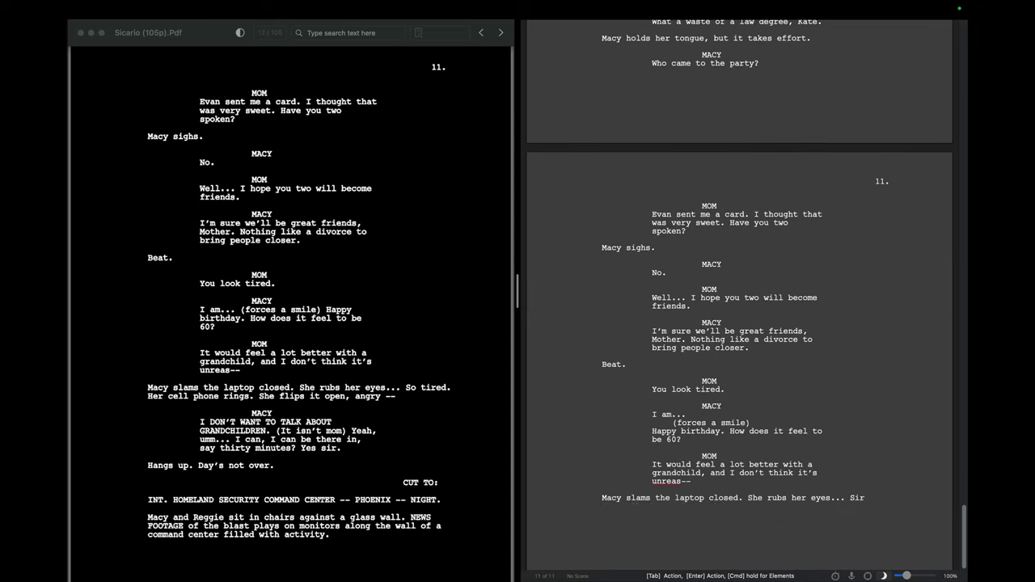
{"action": "type", "text": "a belly, red, shaggy hair -- looks"}
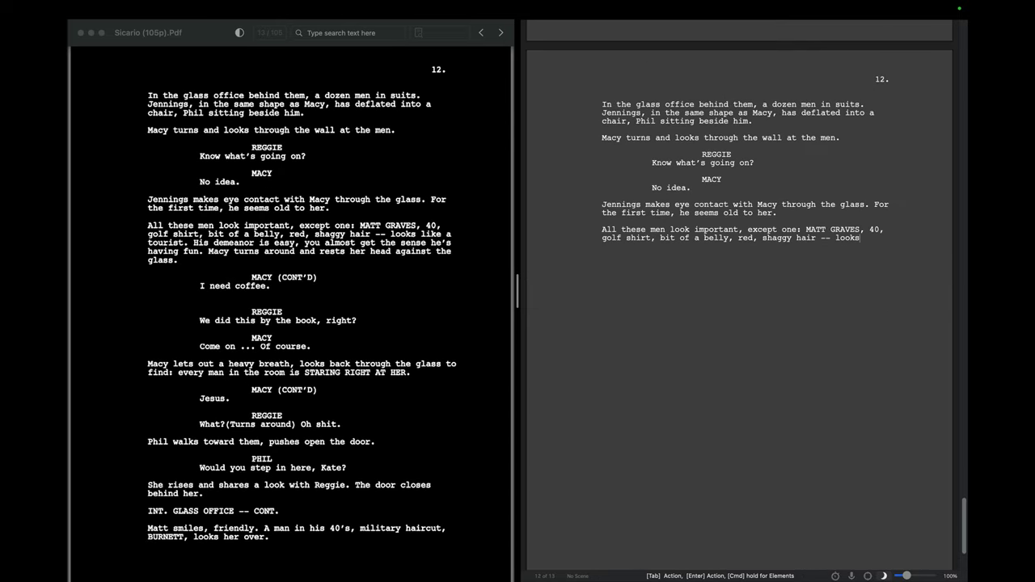
{"action": "type", "text": " like a tourist. His demean"}
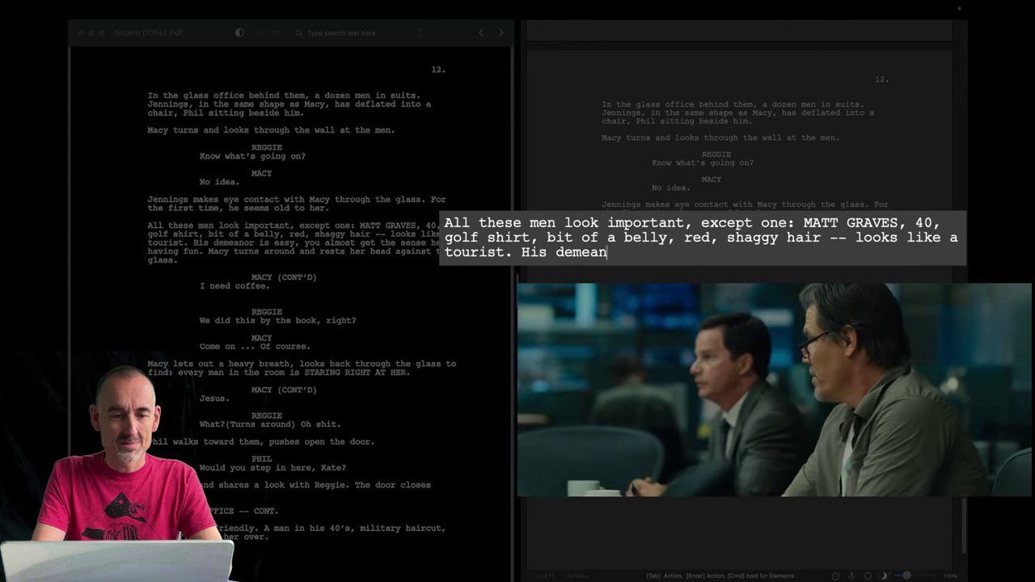
{"action": "type", "text": "or is easy, you almost get the sense he’s"}
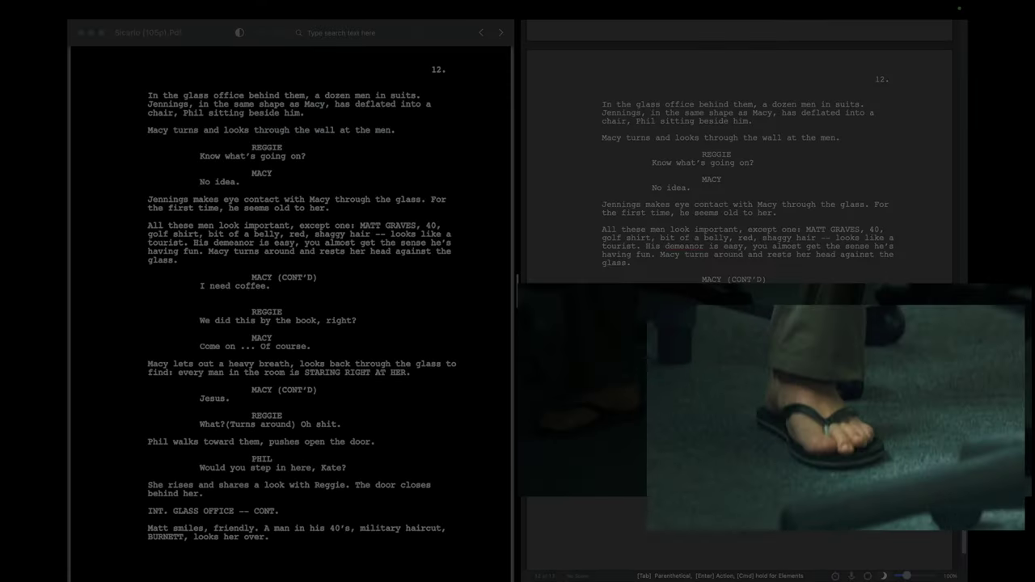
{"action": "key", "text": "Return"}
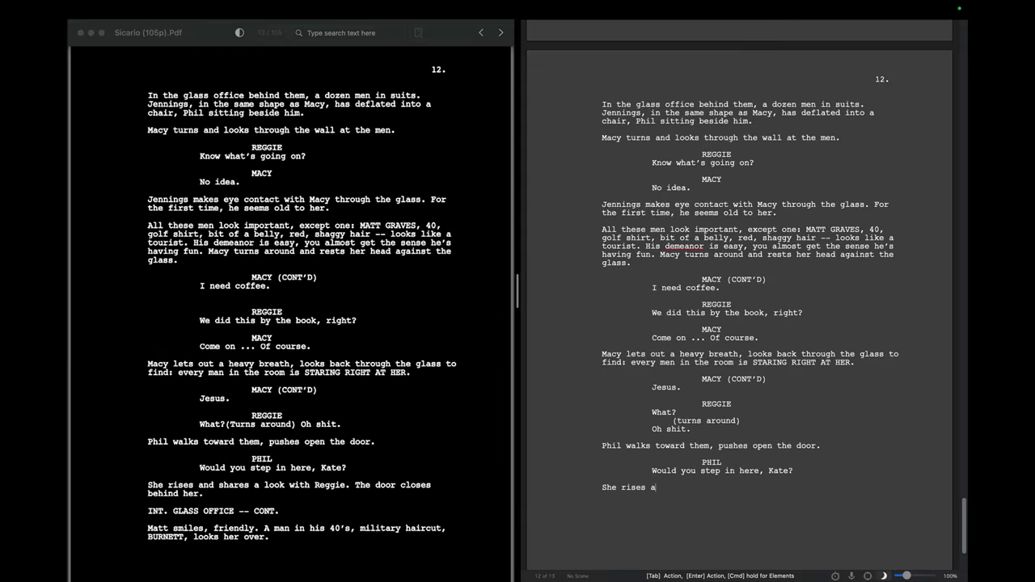
{"action": "type", "text": "shares a look with Reggie"}
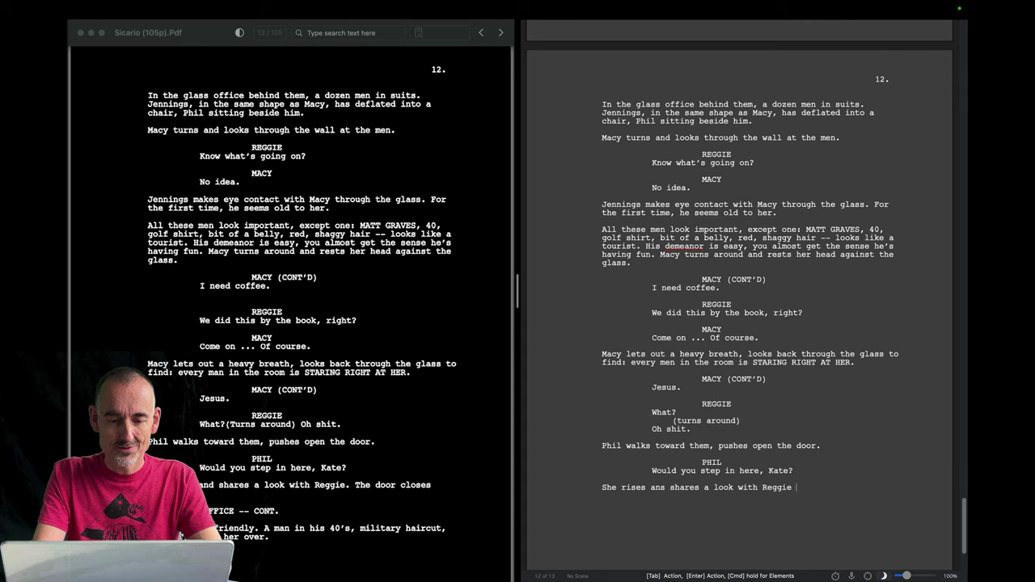
{"action": "type", "text": ". The "}
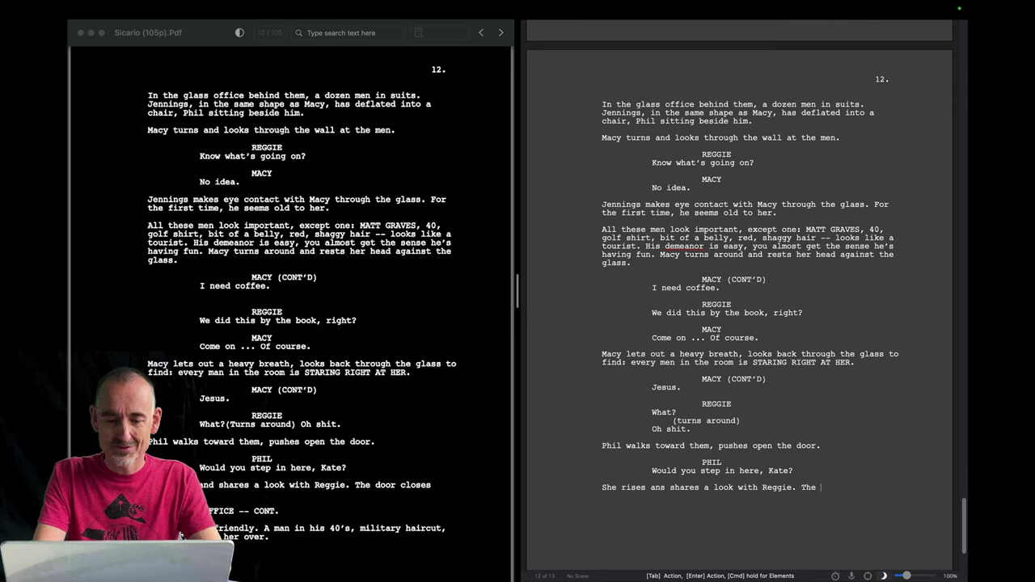
{"action": "type", "text": "door"}
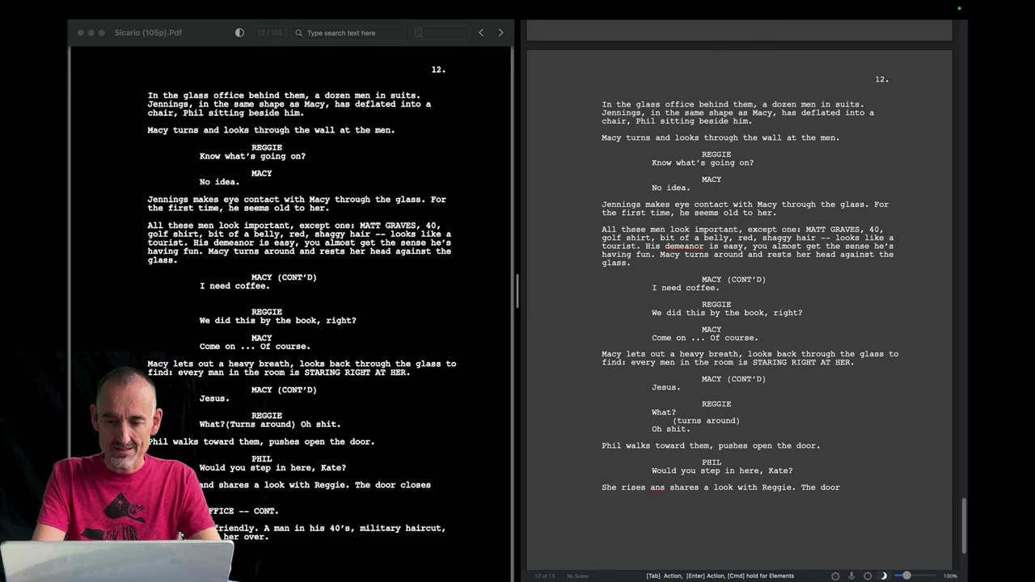
{"action": "type", "text": " close"}
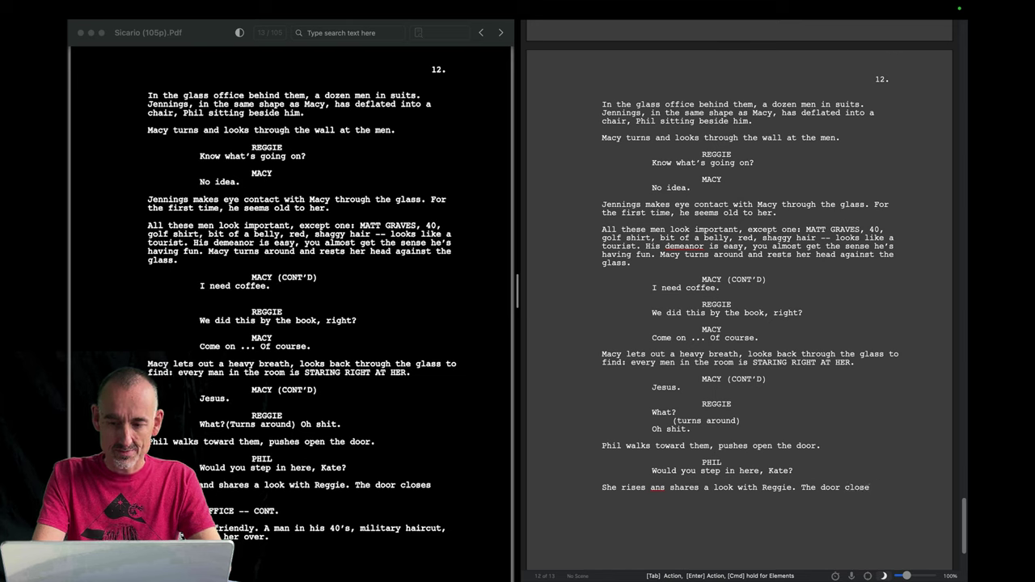
Correct the typo 'ans' to 'and' on page 12.
{"action": "key", "text": "Up"}
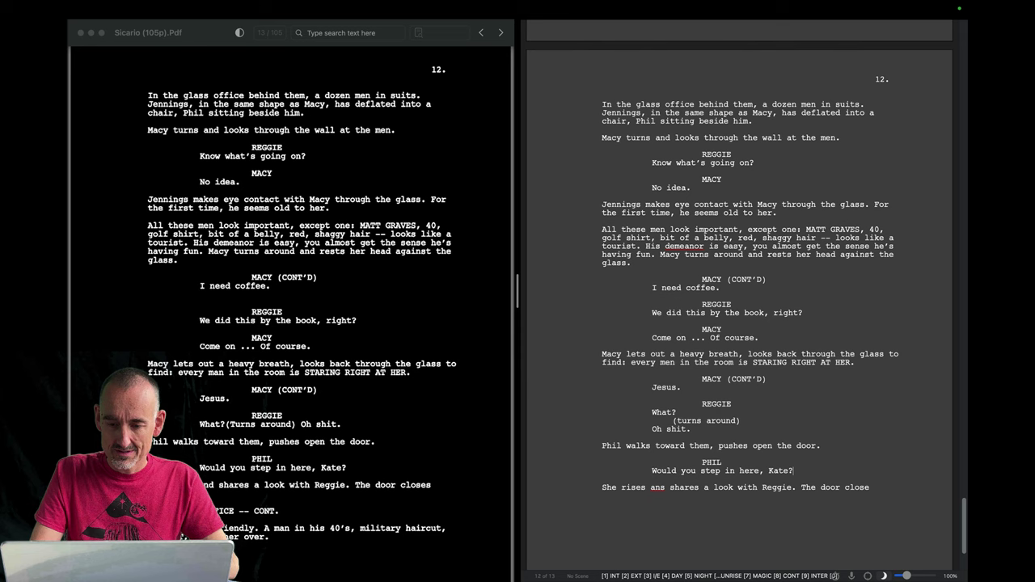
{"action": "left_click", "coordinate": [665, 486]}
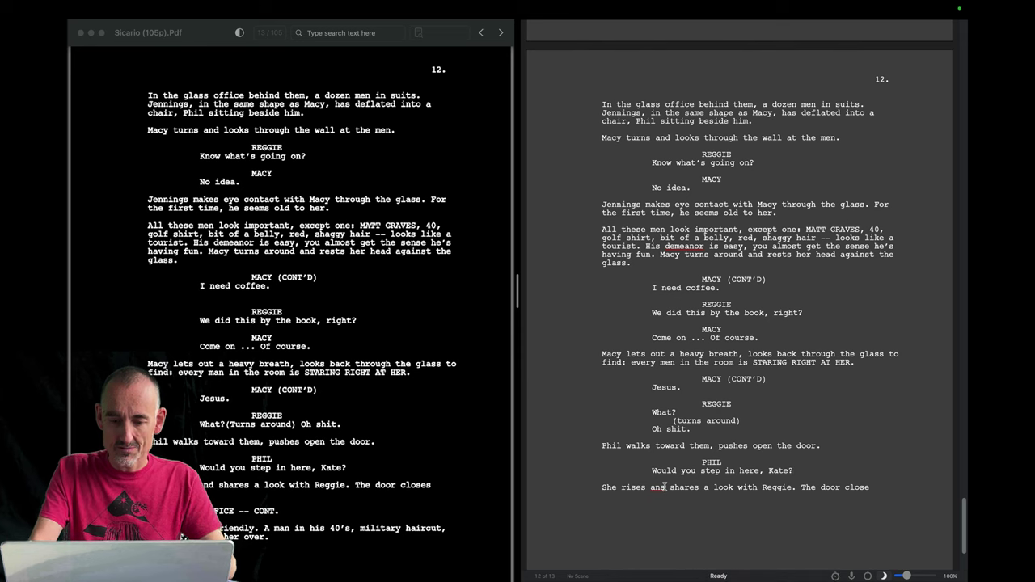
{"action": "key", "text": "BackSpace"}
{"action": "type", "text": "d"}
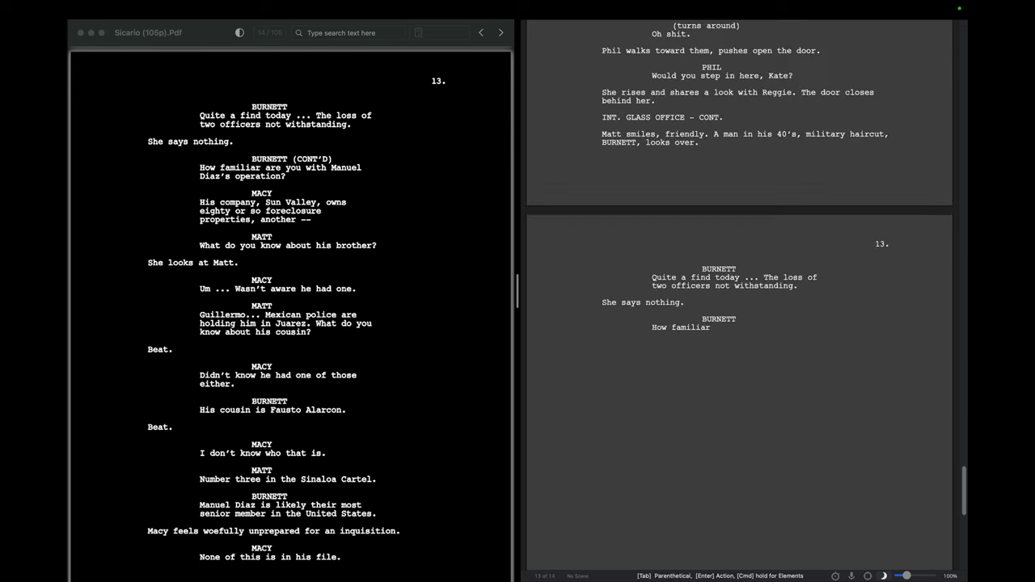
Finish Burnett's line 'are you with Manuel Diaz's operation?' and add a MACY character cue.
{"action": "type", "text": "are you with Manuel Diaz's operation?"}
{"action": "key", "text": "Return"}
{"action": "key", "text": "Tab"}
{"action": "type", "text": "Mac"}
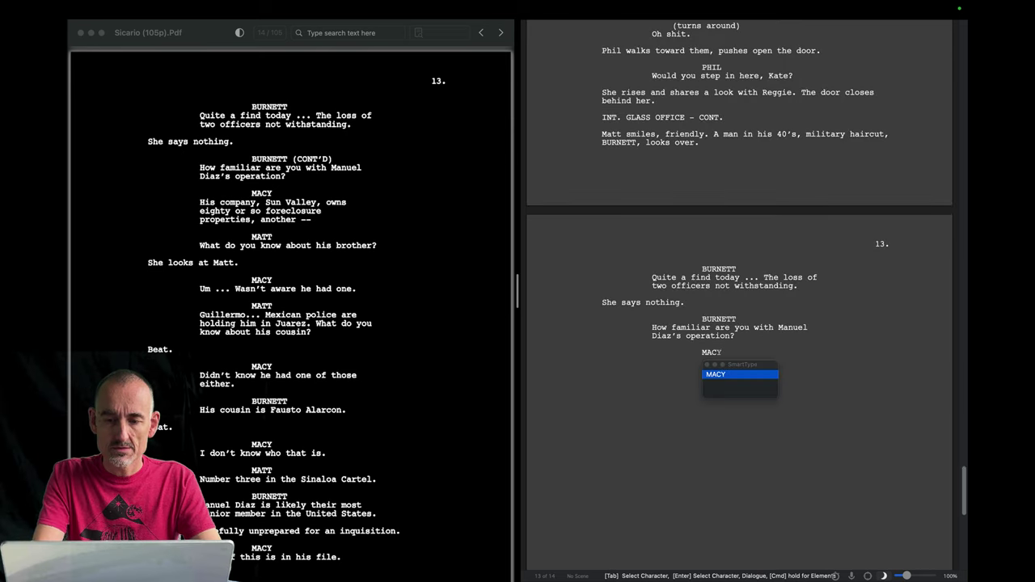
{"action": "key", "text": "Return"}
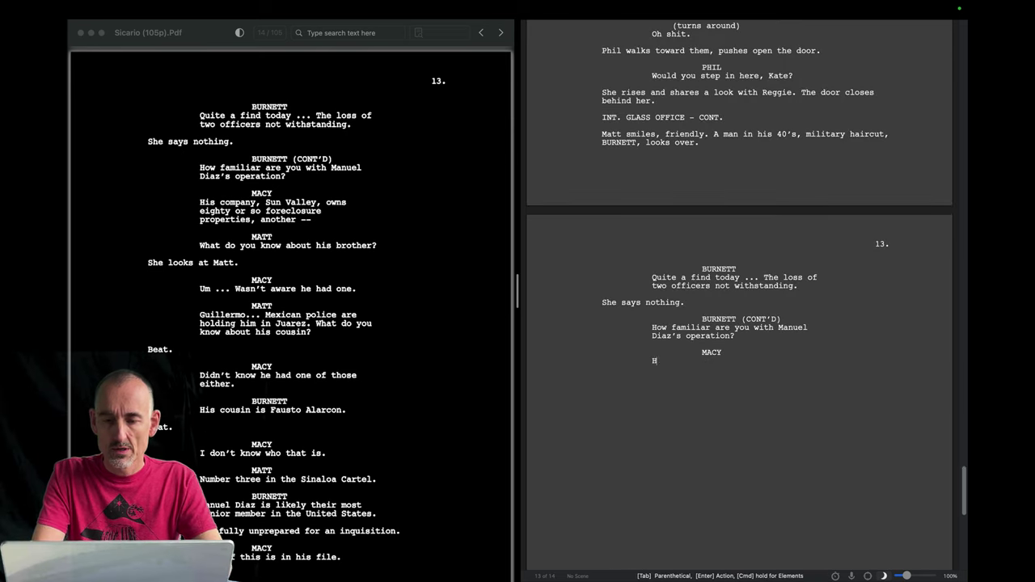
Type Macy's reply about his company owning eighty or so foreclosure properties, then cue MATT.
{"action": "type", "text": "His com"}
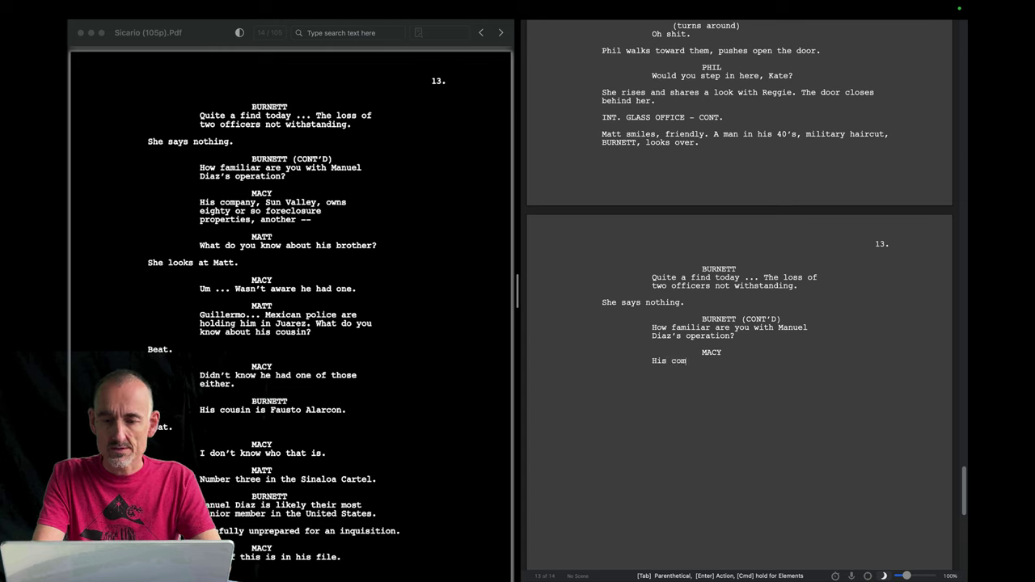
{"action": "type", "text": "pany, Sun "}
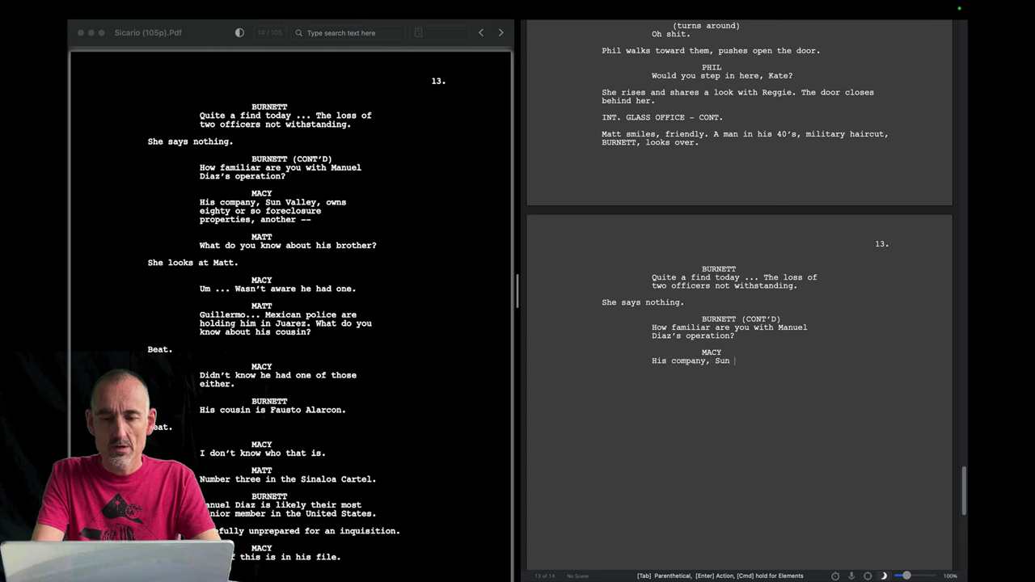
{"action": "type", "text": "Valley,"}
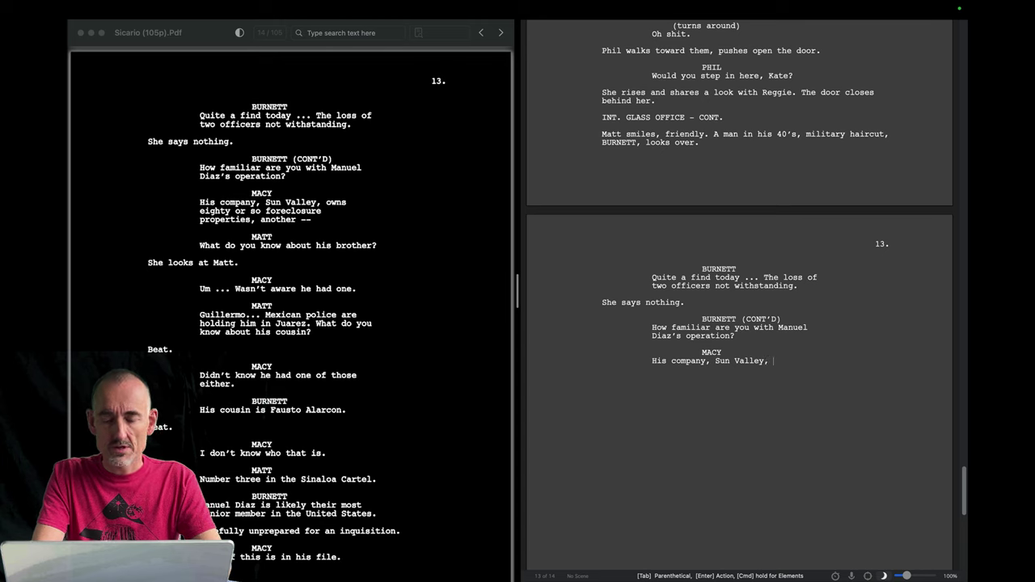
{"action": "type", "text": "owns"}
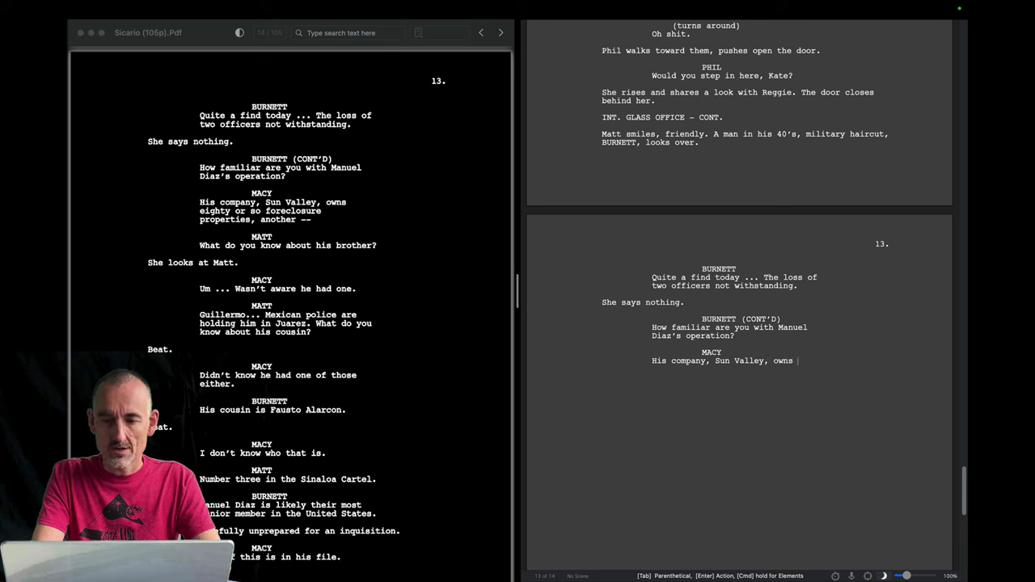
{"action": "type", "text": " eighty"}
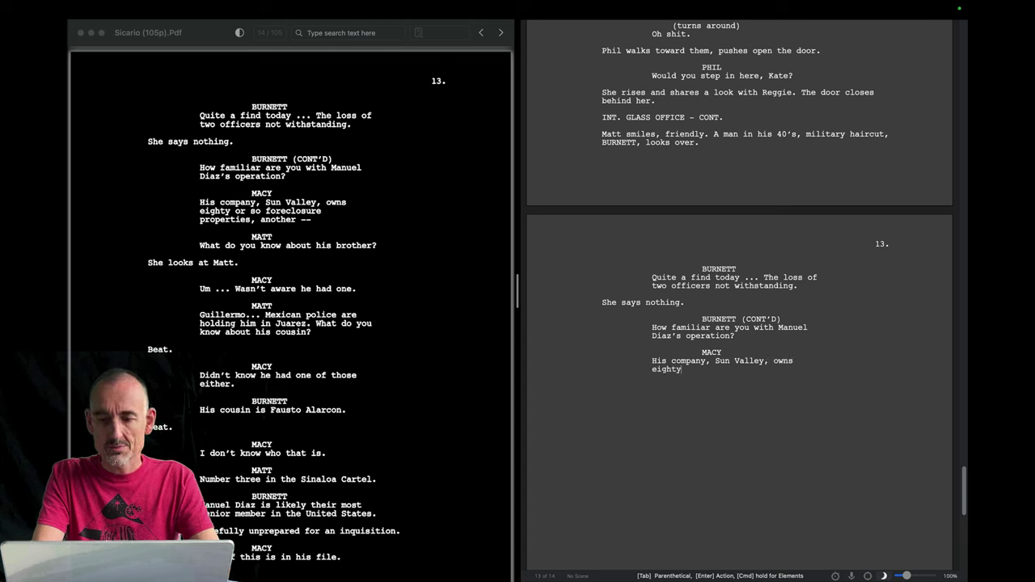
{"action": "type", "text": " or so"}
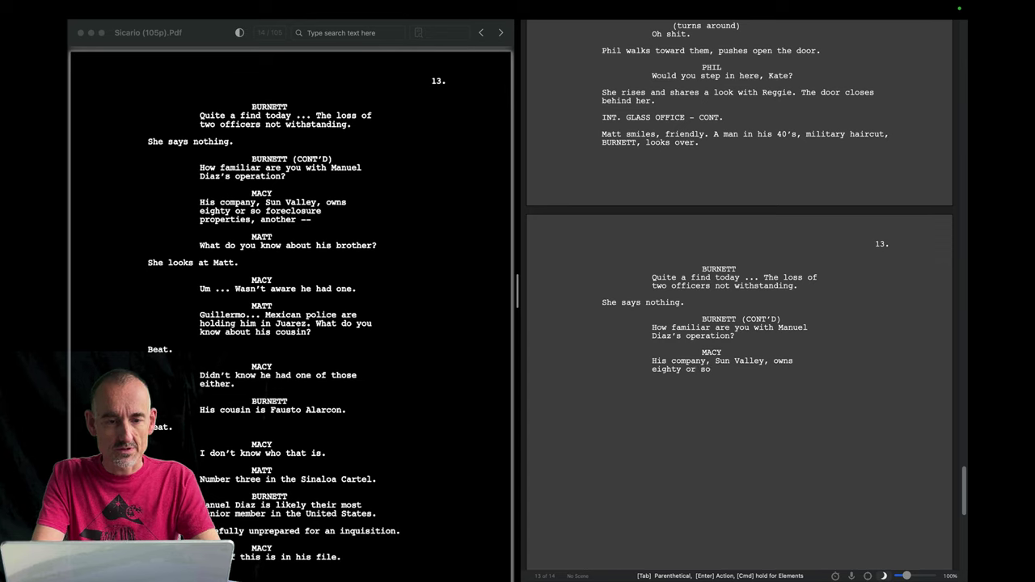
{"action": "type", "text": " forecl"}
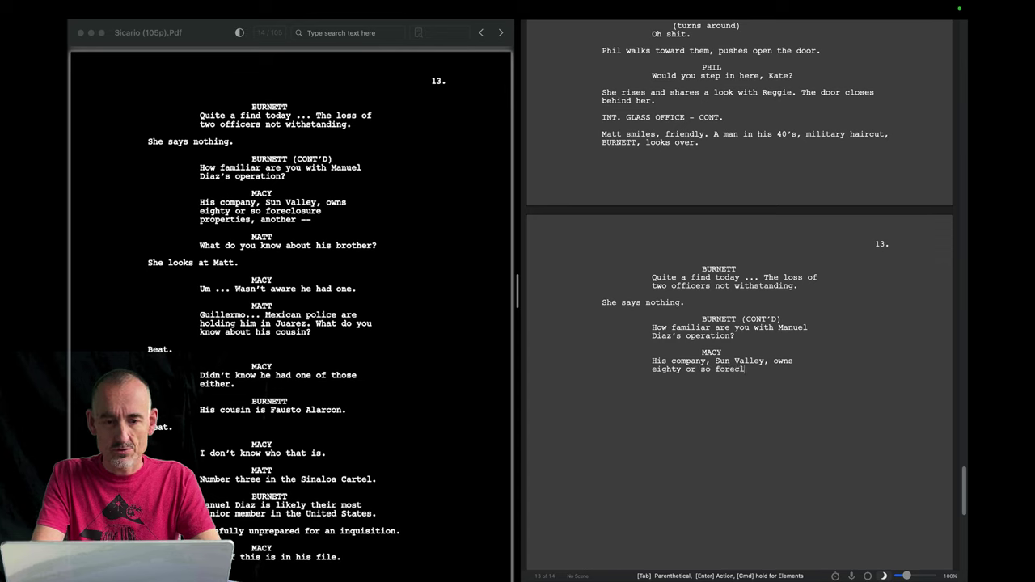
{"action": "type", "text": "osure"}
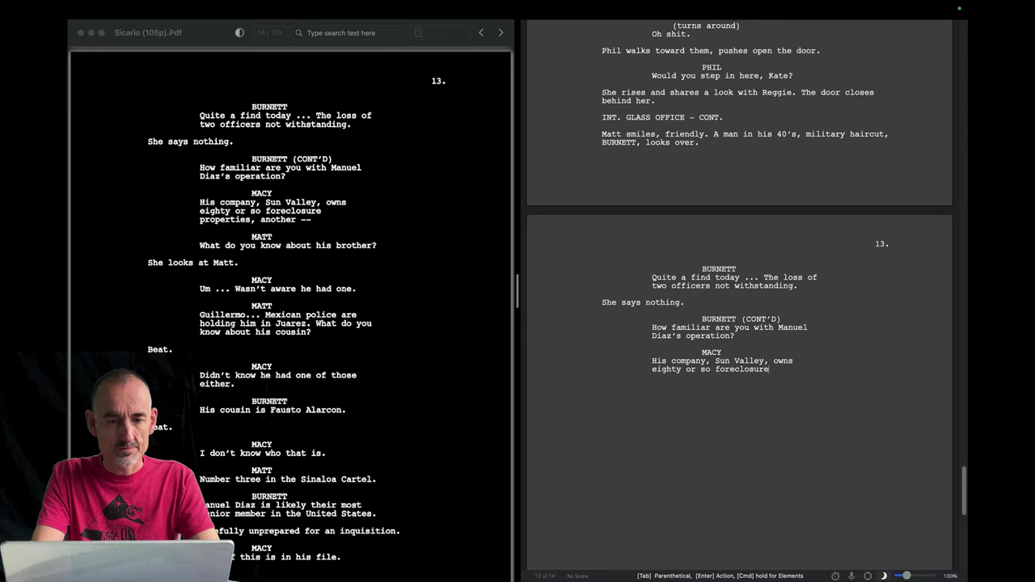
{"action": "type", "text": " properties, another--"}
{"action": "key", "text": "Return"}
{"action": "key", "text": "Tab"}
{"action": "type", "text": "MA"}
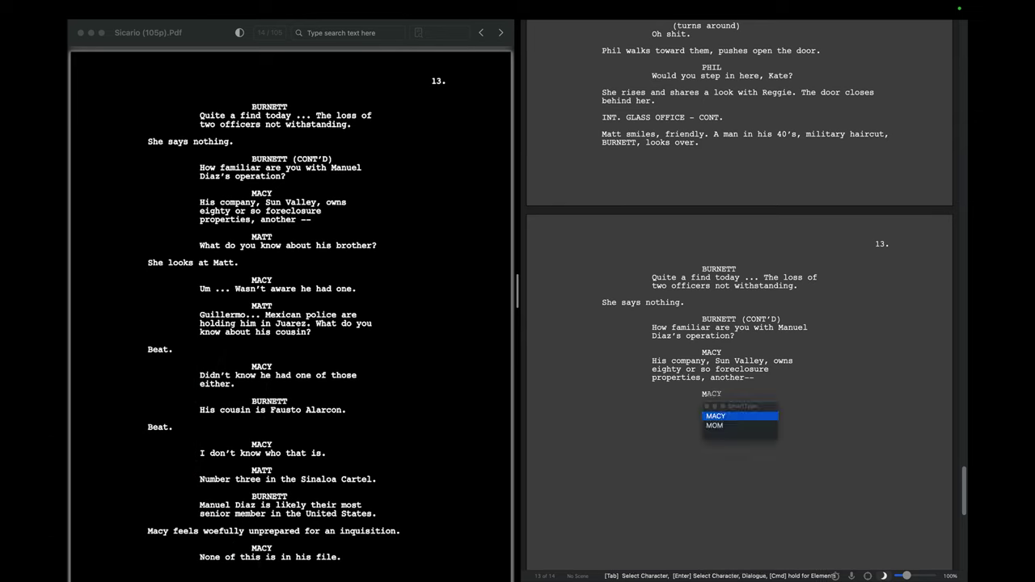
{"action": "key", "text": "Return"}
Add Matt's 'What do you know about his brother?', the action 'She looks at Matt.', and a MACY cue.
{"action": "type", "text": "What do you know about his brother?"}
{"action": "key", "text": "Return"}
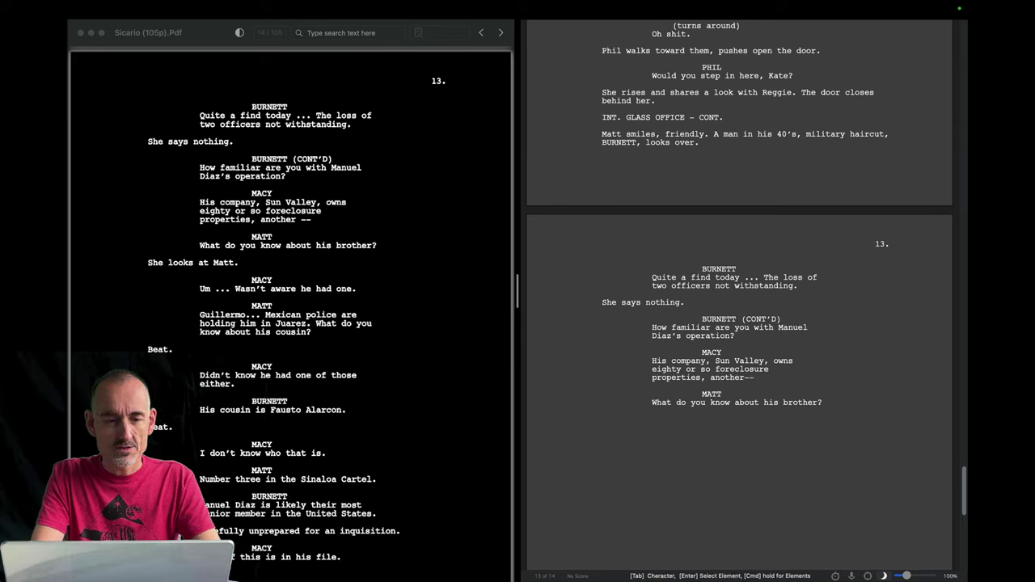
{"action": "type", "text": "She looks"}
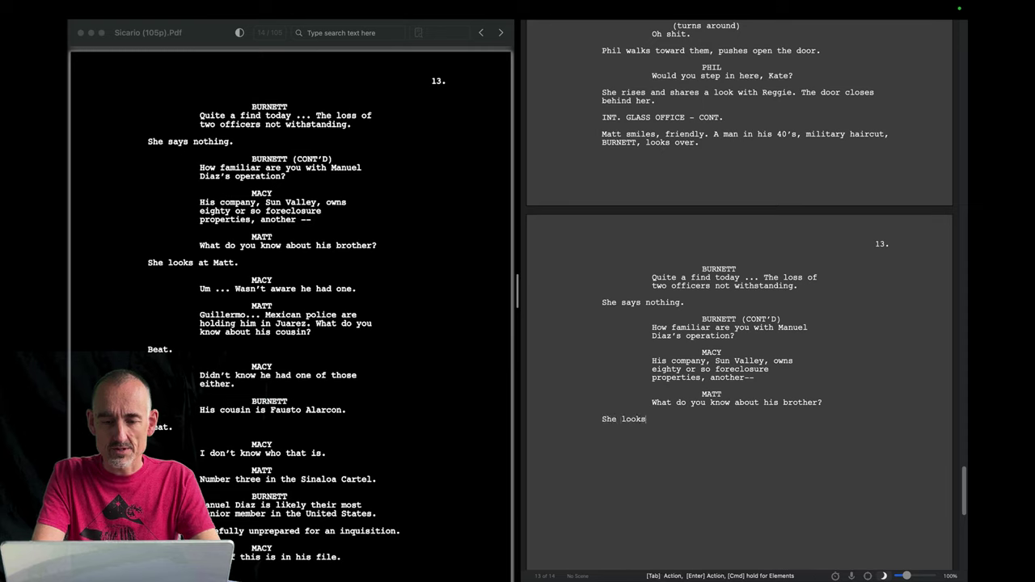
{"action": "type", "text": " at Matt"}
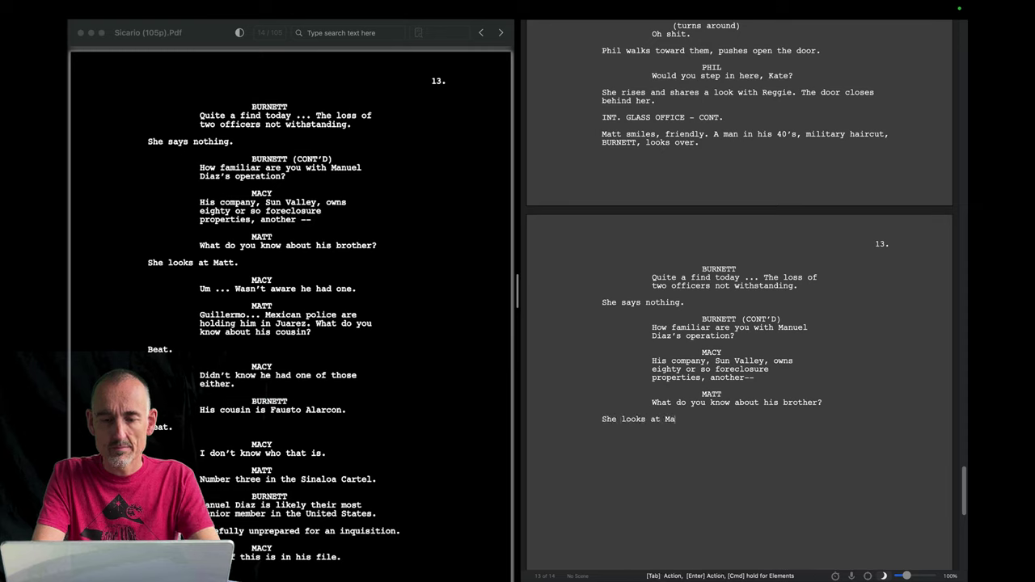
{"action": "type", "text": "."}
{"action": "key", "text": "Return"}
{"action": "key", "text": "Tab"}
{"action": "type", "text": "MACY"}
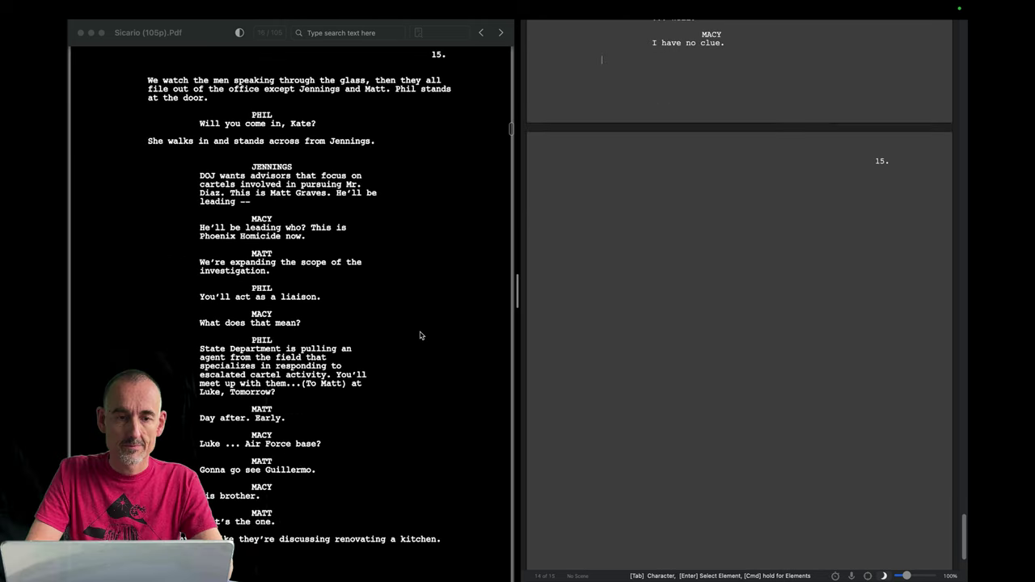
Insert a page break before INT. TINY HOUSE -- NOGALES, MEXICO -- DAY so it starts page 17.
{"action": "scroll", "coordinate": [660, 206], "scroll_direction": "down", "scroll_amount": 3}
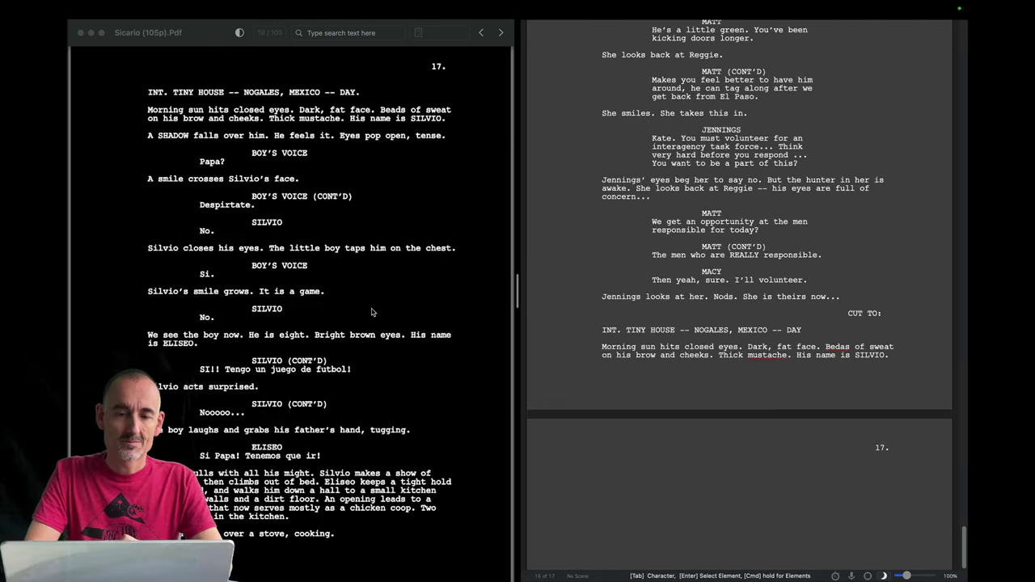
{"action": "left_click", "coordinate": [608, 330]}
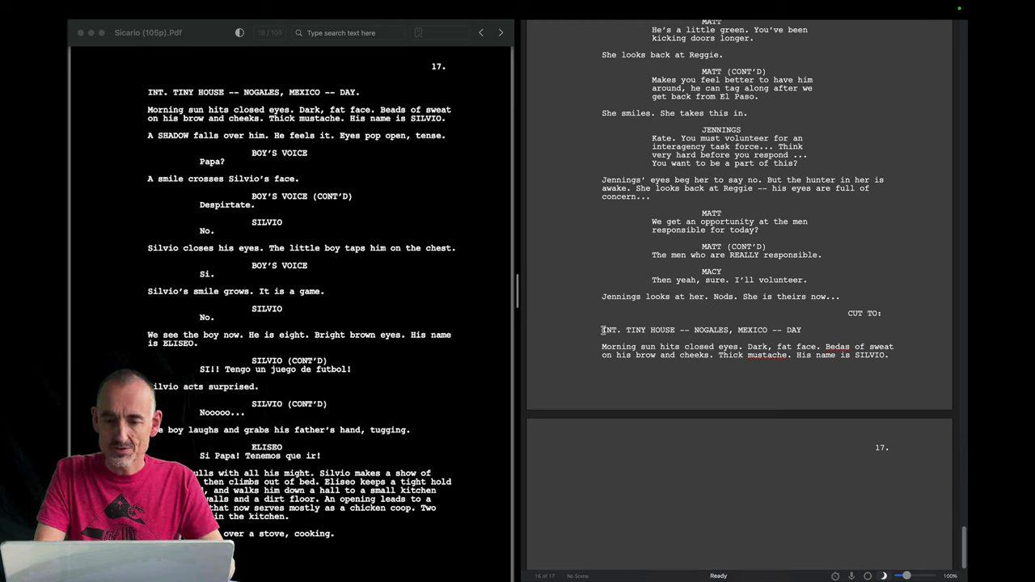
{"action": "key", "text": "super+Return"}
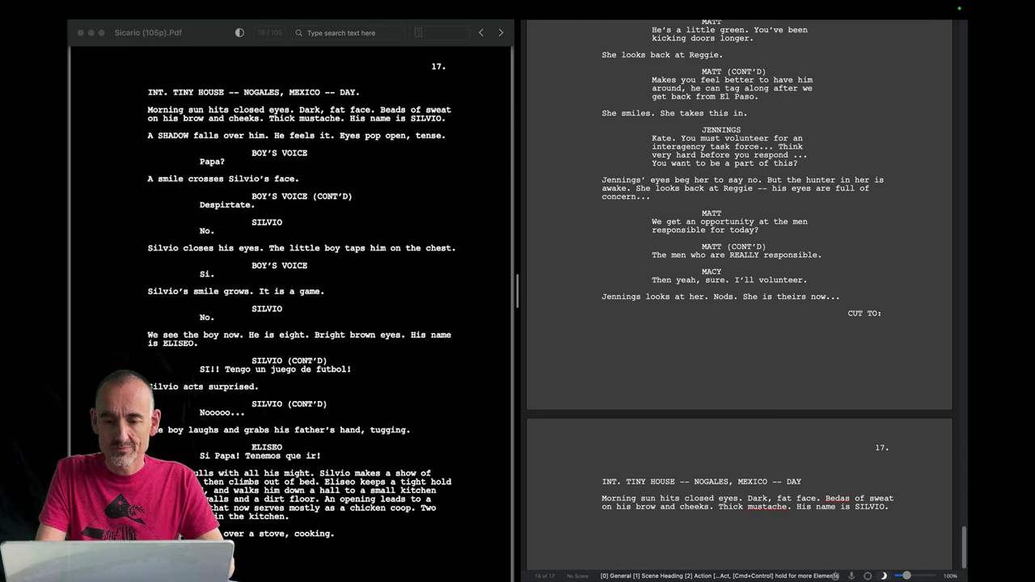